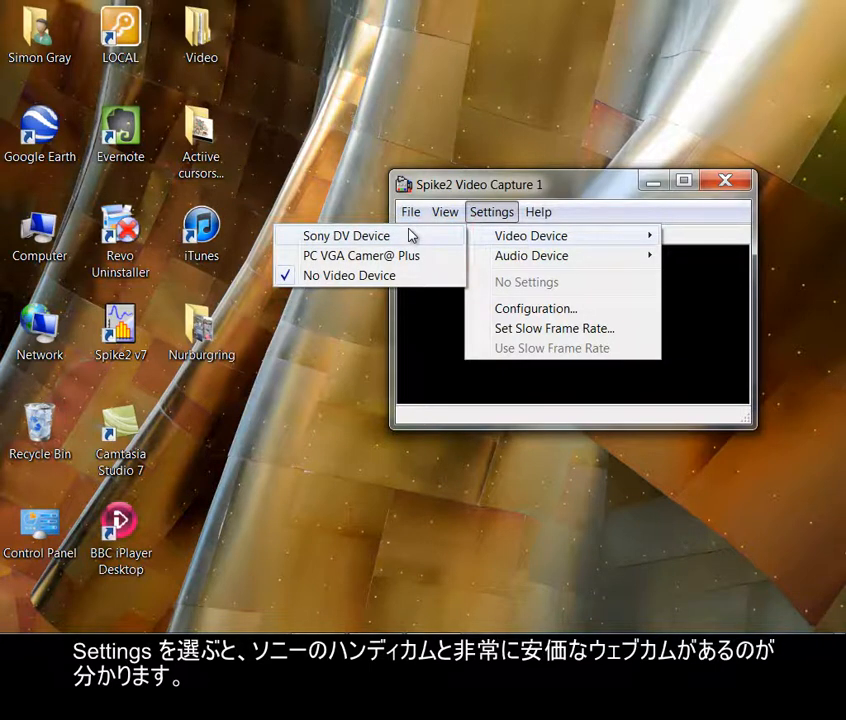
Select PC VGA Camer@ Plus as the first capture window's video device and launch a second Spike2 Video Recorder.
click(415, 259)
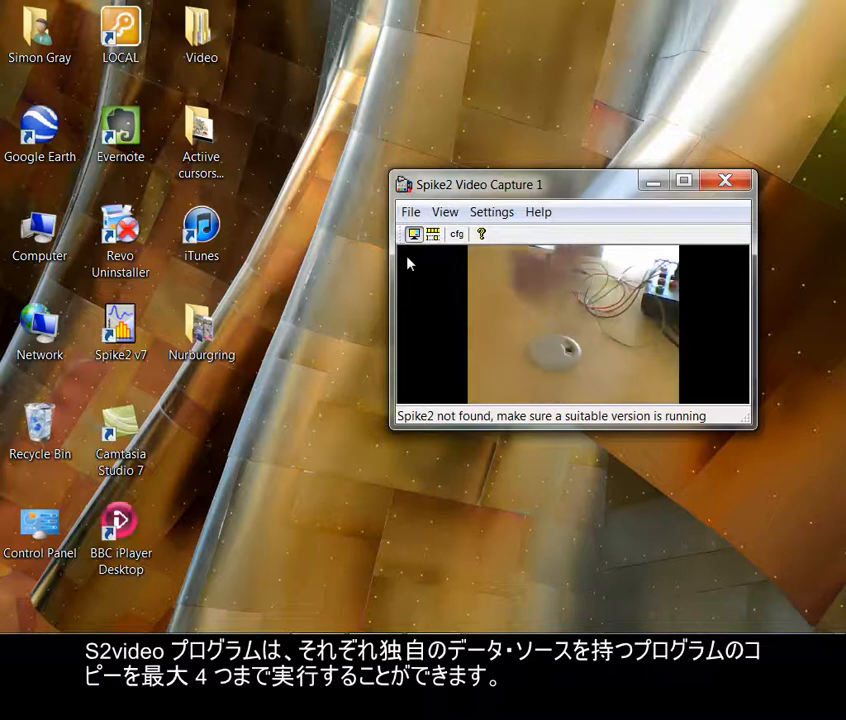
click(22, 620)
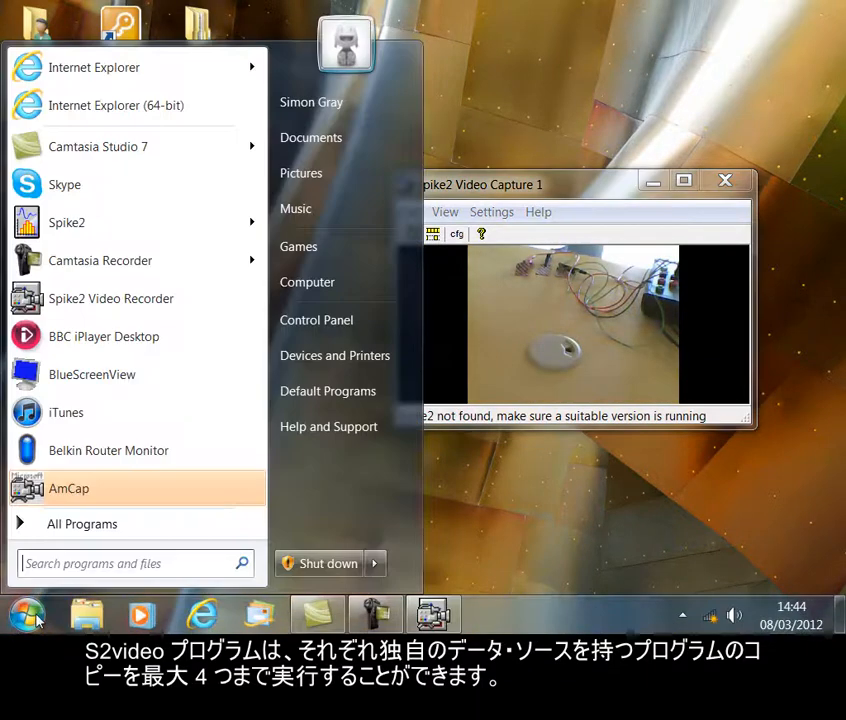
click(72, 530)
click(82, 398)
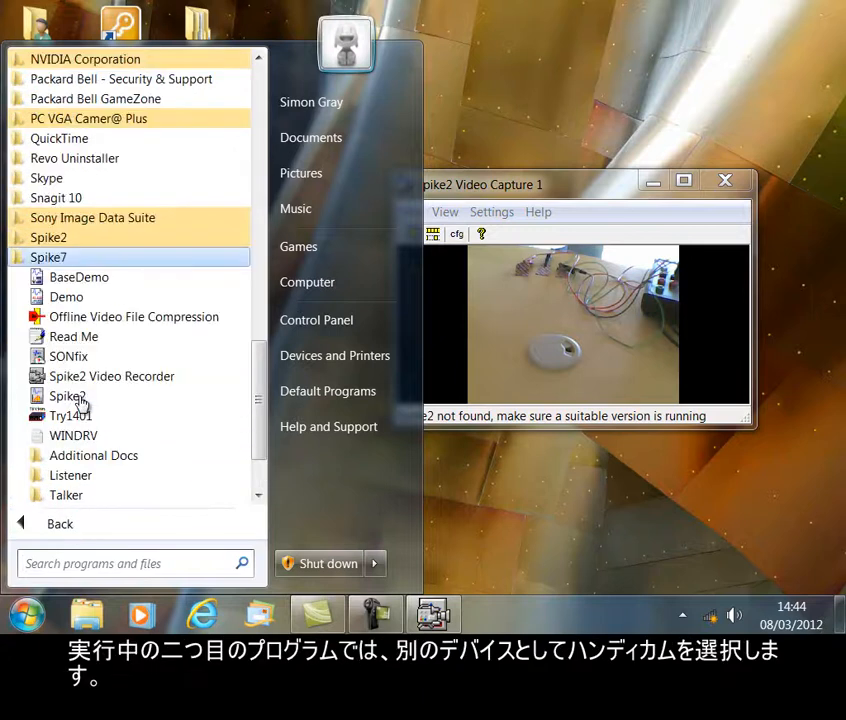
click(110, 377)
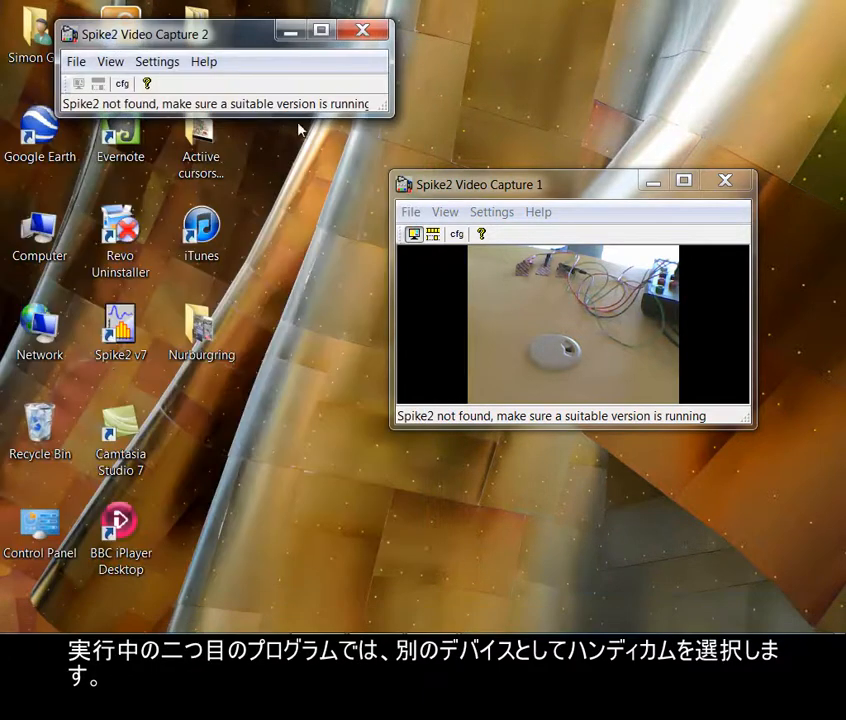
Enlarge the Spike2 Video Capture 2 window and select Sony DV Device as its video device.
drag(382, 114, 376, 260)
click(172, 63)
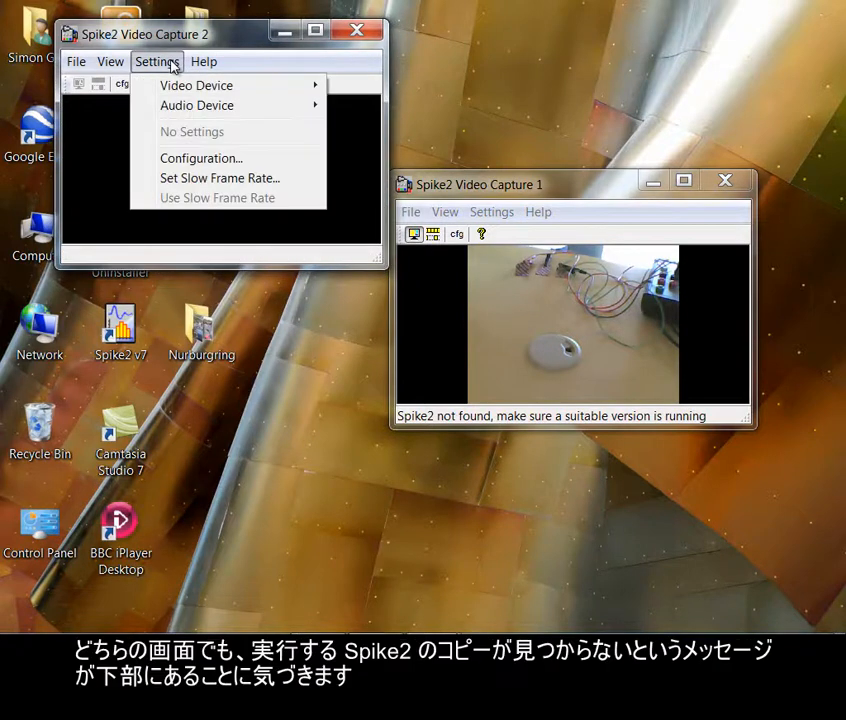
mouse_move(170, 91)
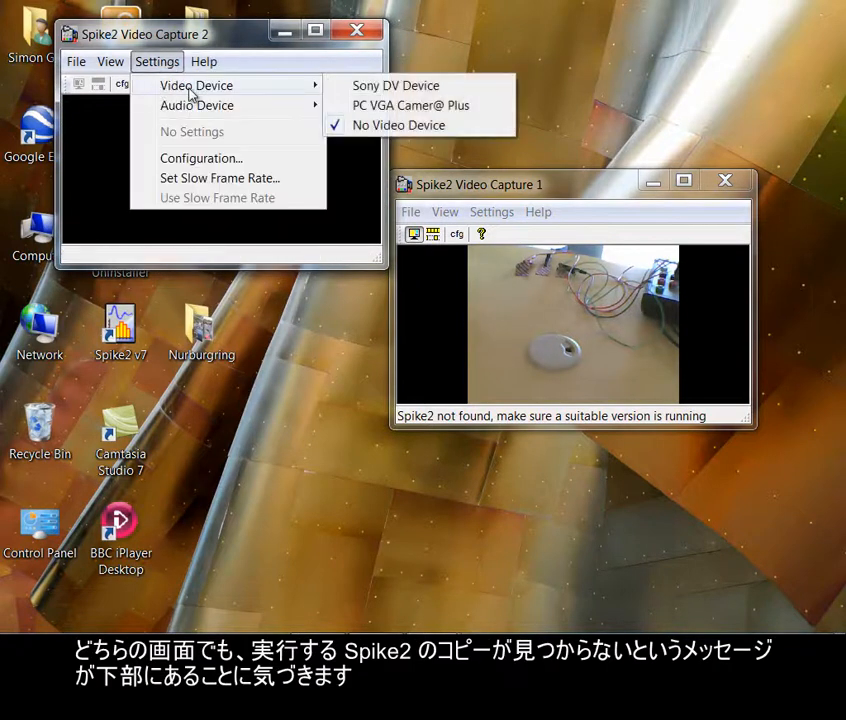
click(377, 88)
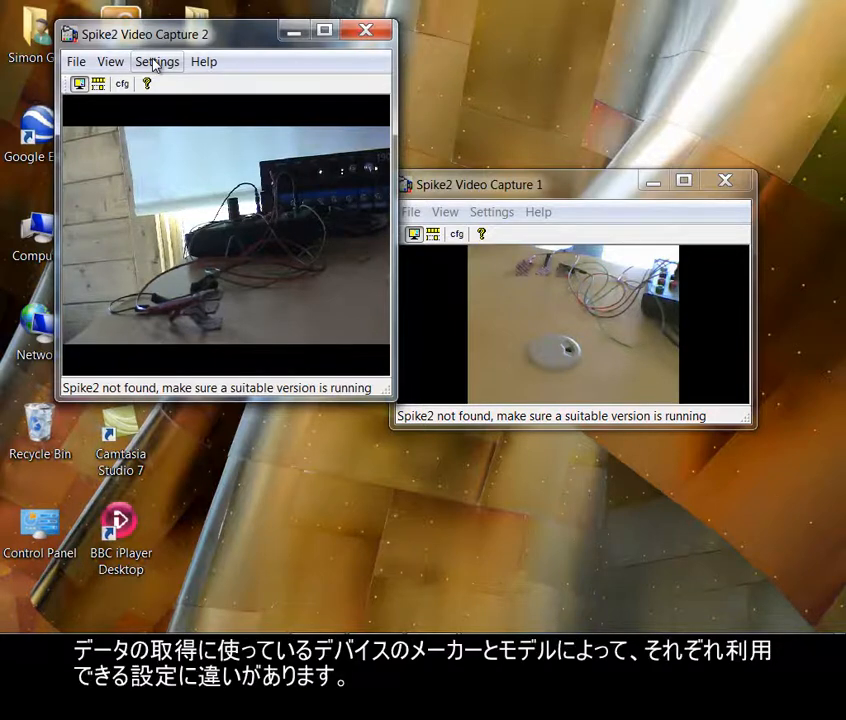
Check the video capture stream format settings of the Sony DV Device, then cancel without changes.
click(155, 63)
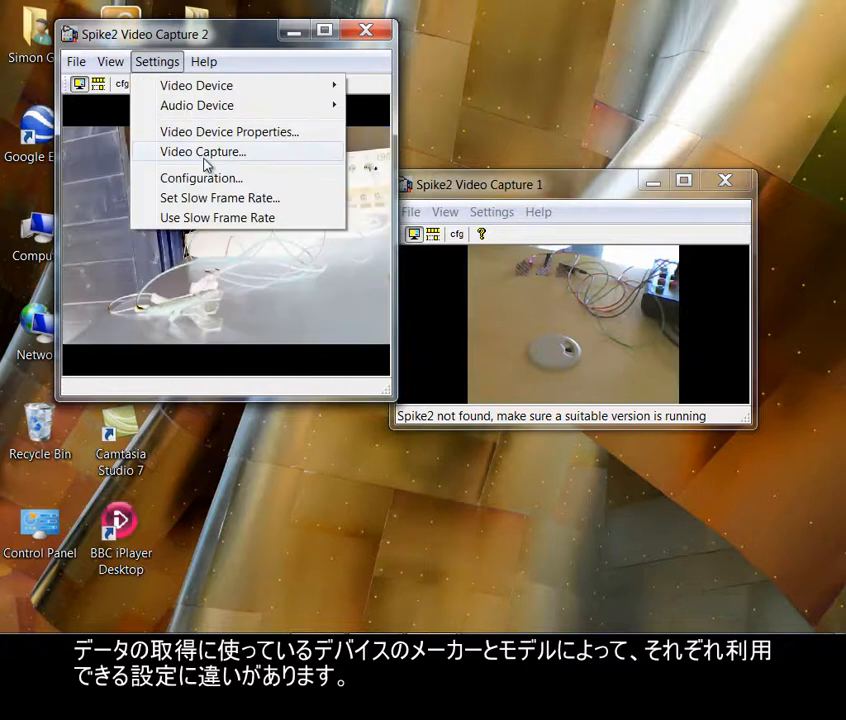
click(205, 153)
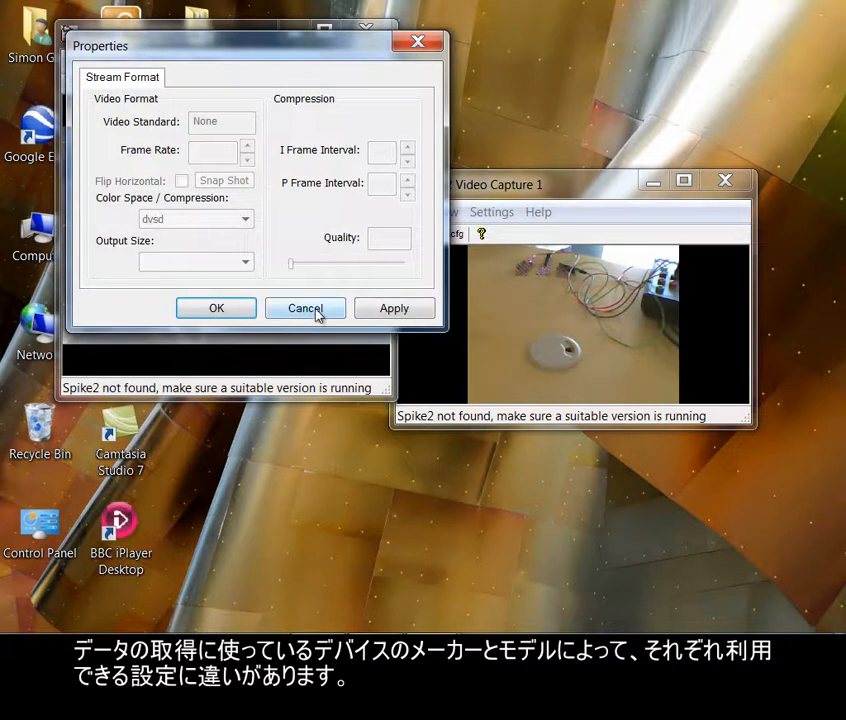
click(316, 310)
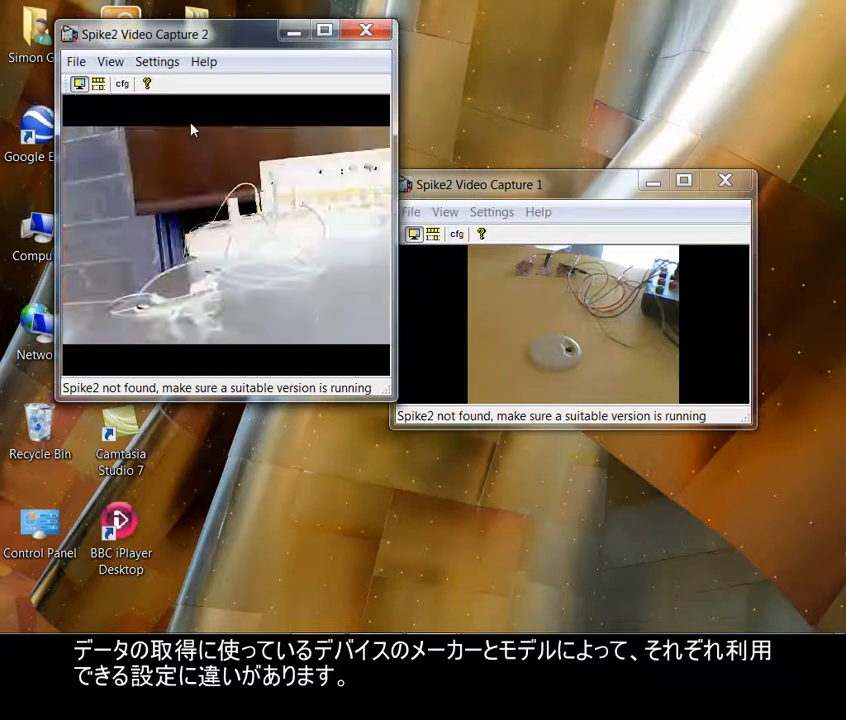
Review the audio device entry and the video device properties in Spike2 Video Capture 2.
click(157, 64)
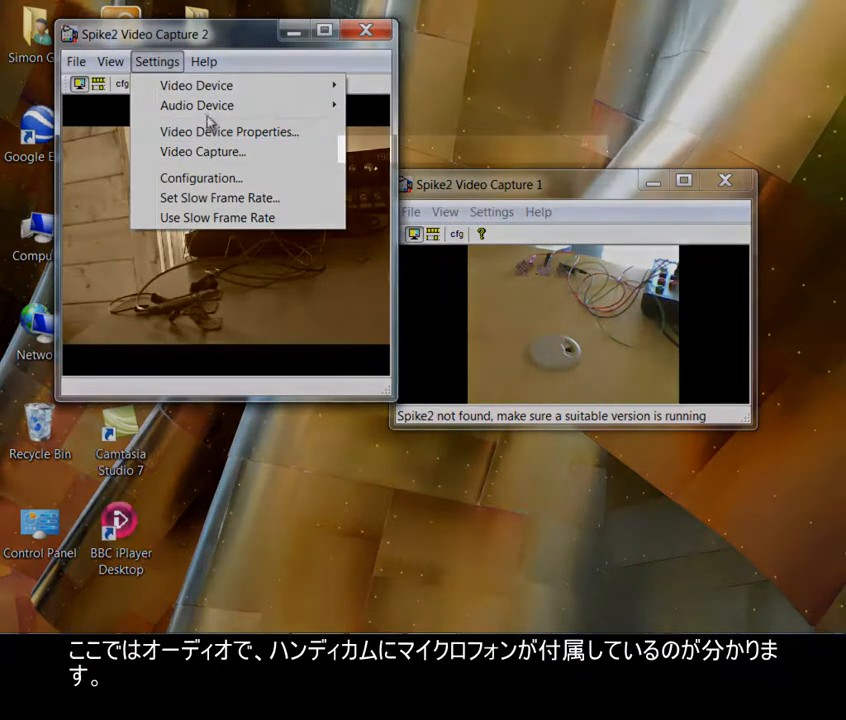
mouse_move(208, 113)
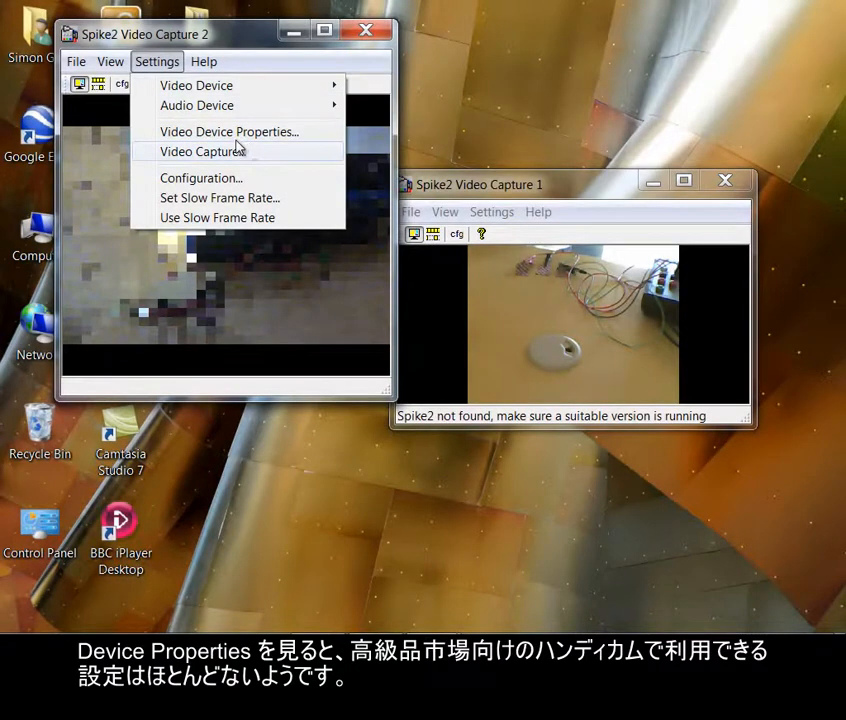
click(225, 134)
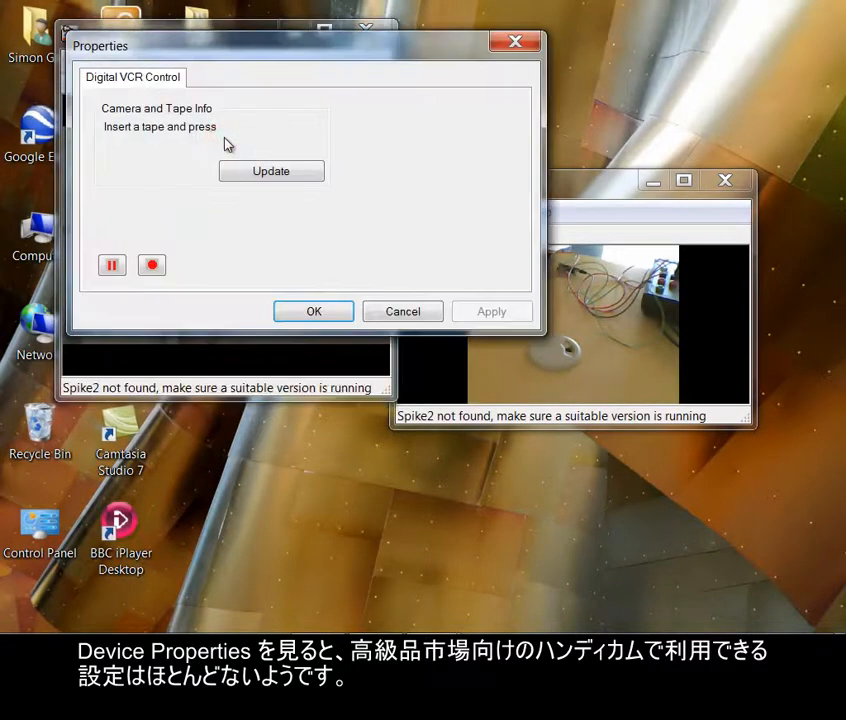
click(389, 312)
Examine the webcam's video device properties in Spike2 Video Capture 1, including Stream Property, Face Tracking and Effect Frame.
click(485, 187)
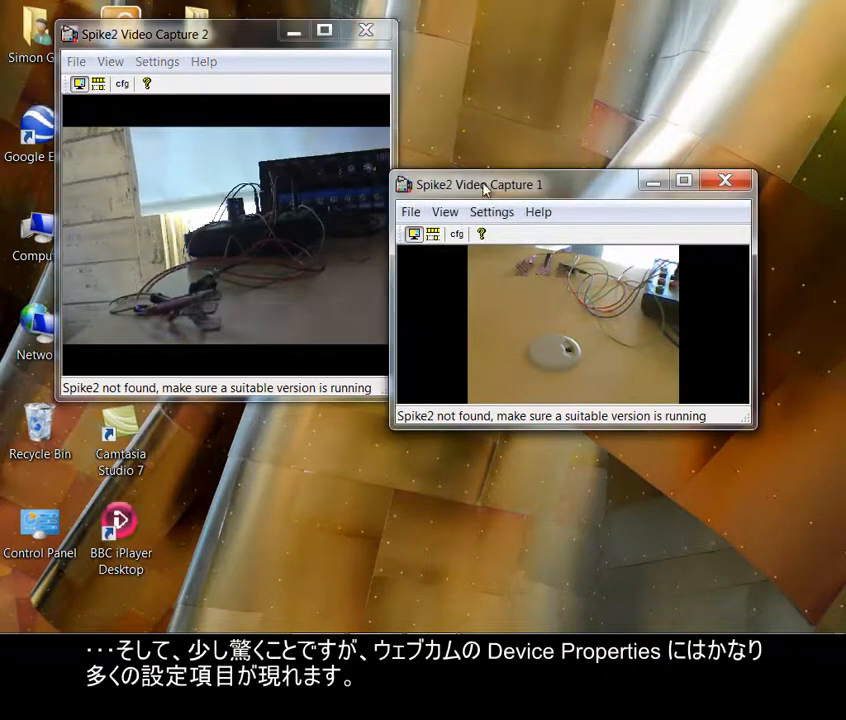
click(508, 213)
click(540, 284)
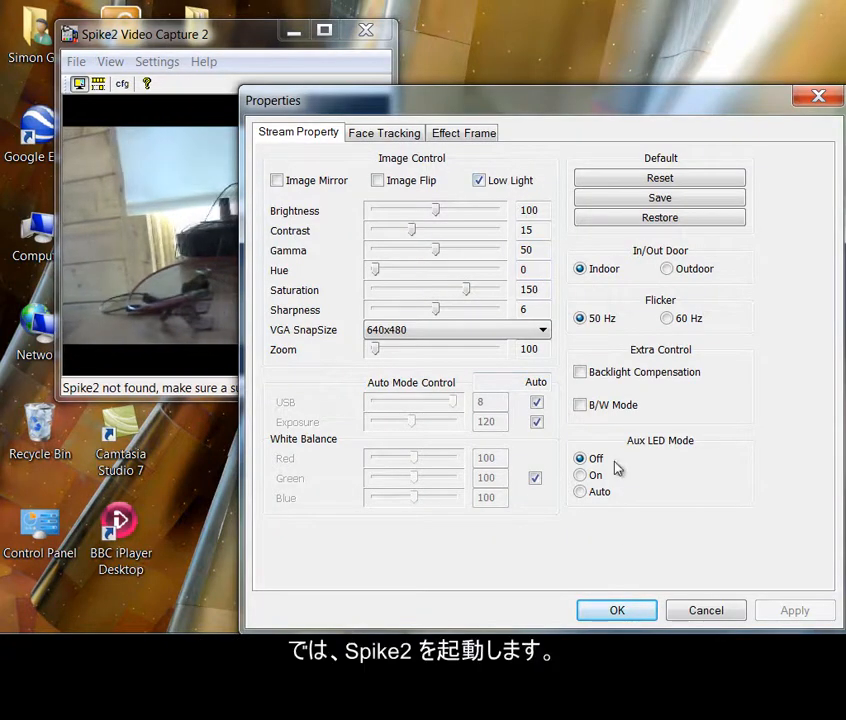
click(386, 136)
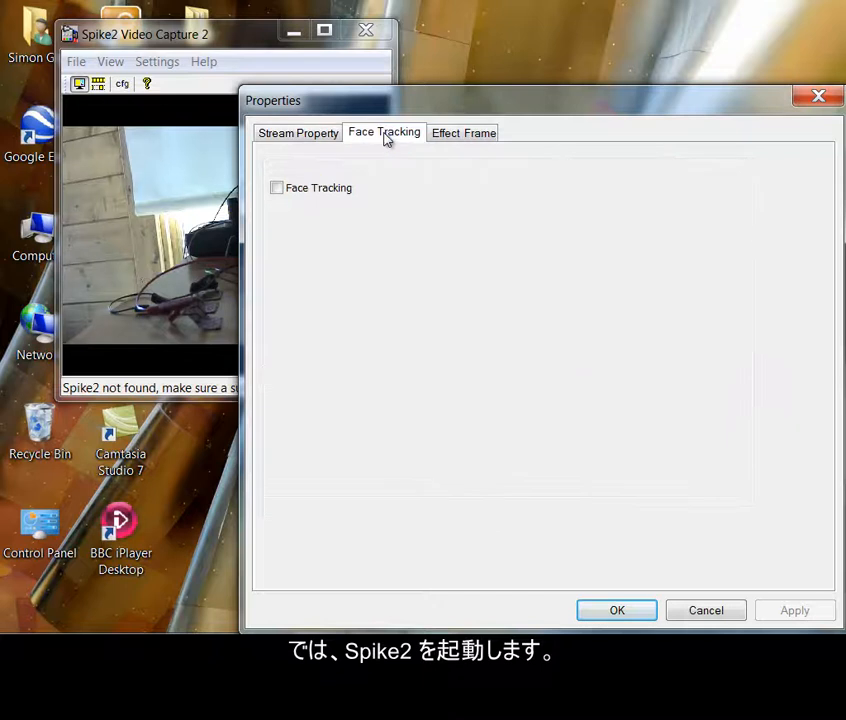
click(456, 137)
click(323, 137)
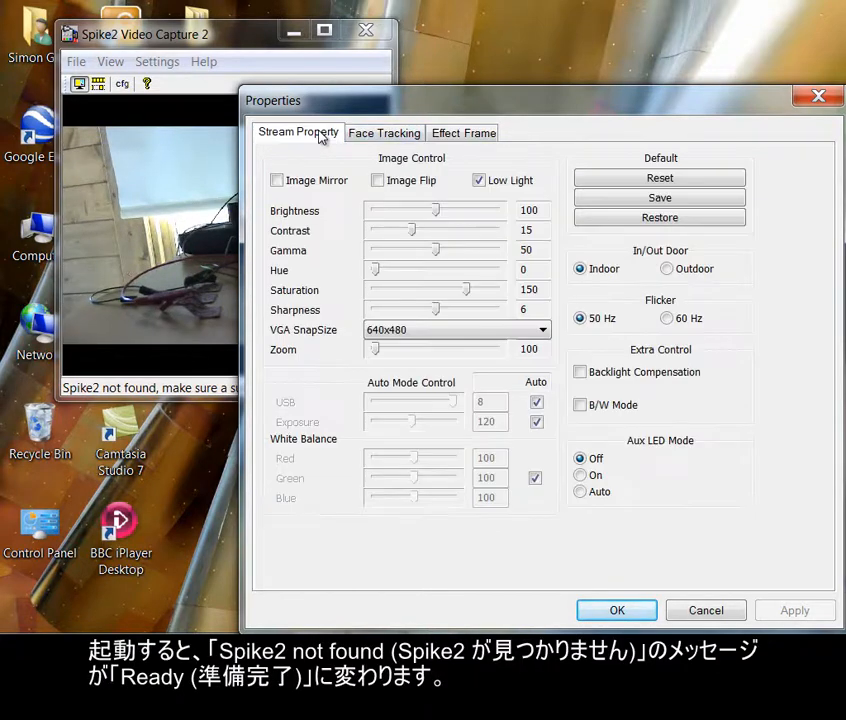
click(615, 612)
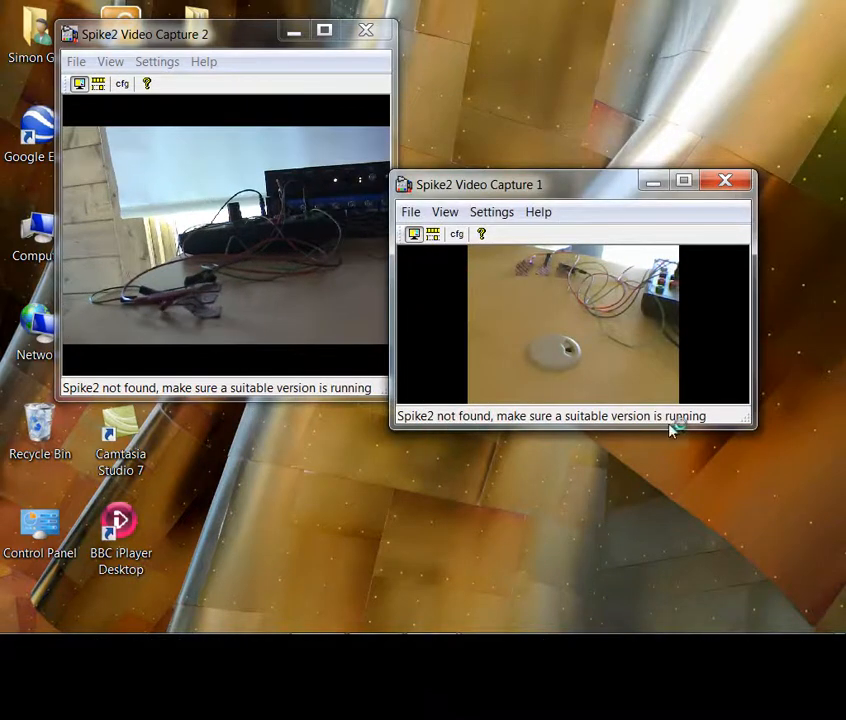
Launch Spike2 so that both video capture windows can connect to it.
mouse_move(28, 624)
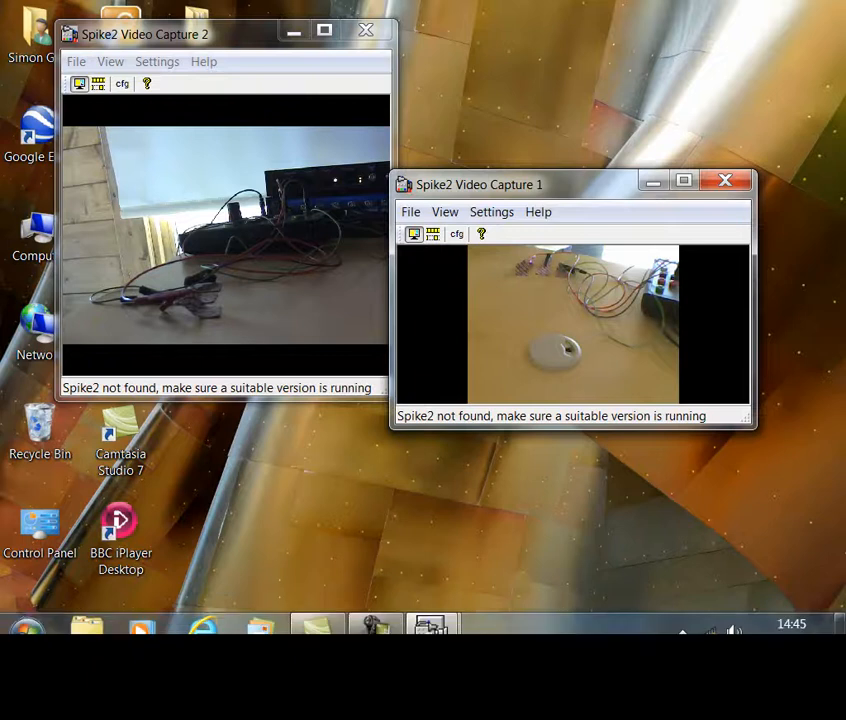
click(27, 617)
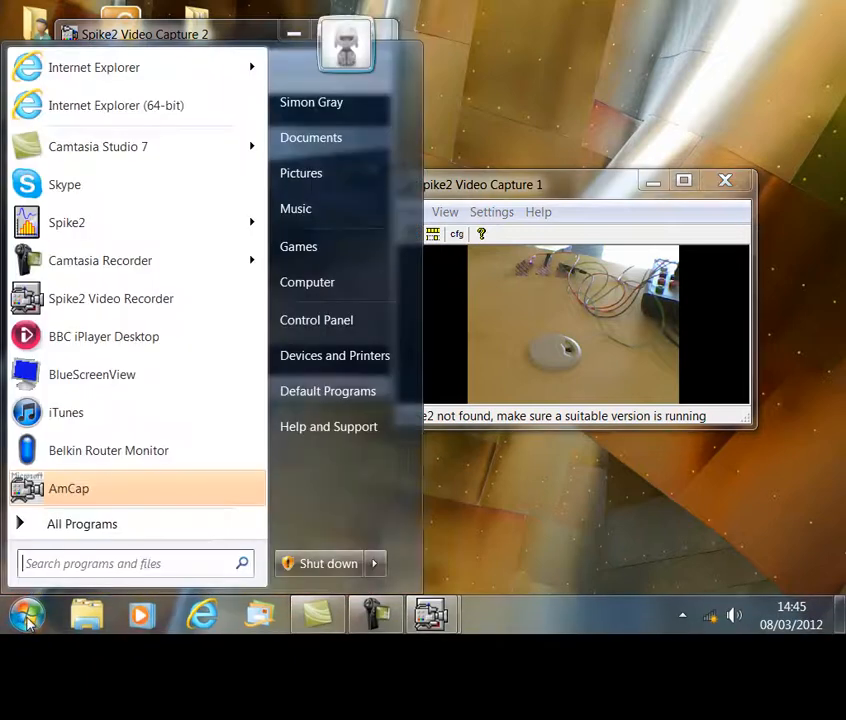
click(110, 234)
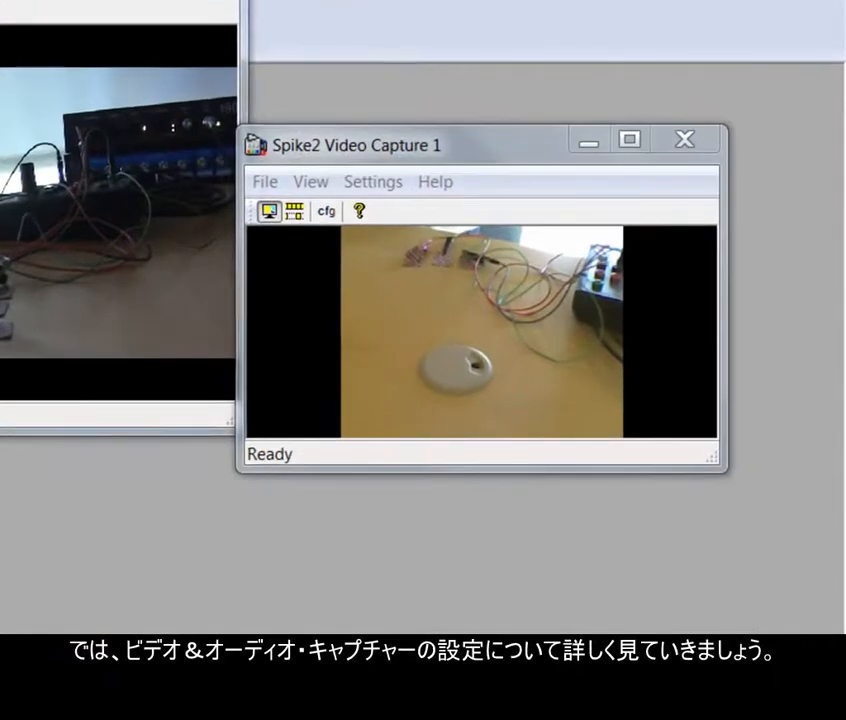
click(119, 0)
Review the video and audio device choices in Spike2 Video Capture 1 and re-examine the webcam's image and flicker properties.
click(362, 190)
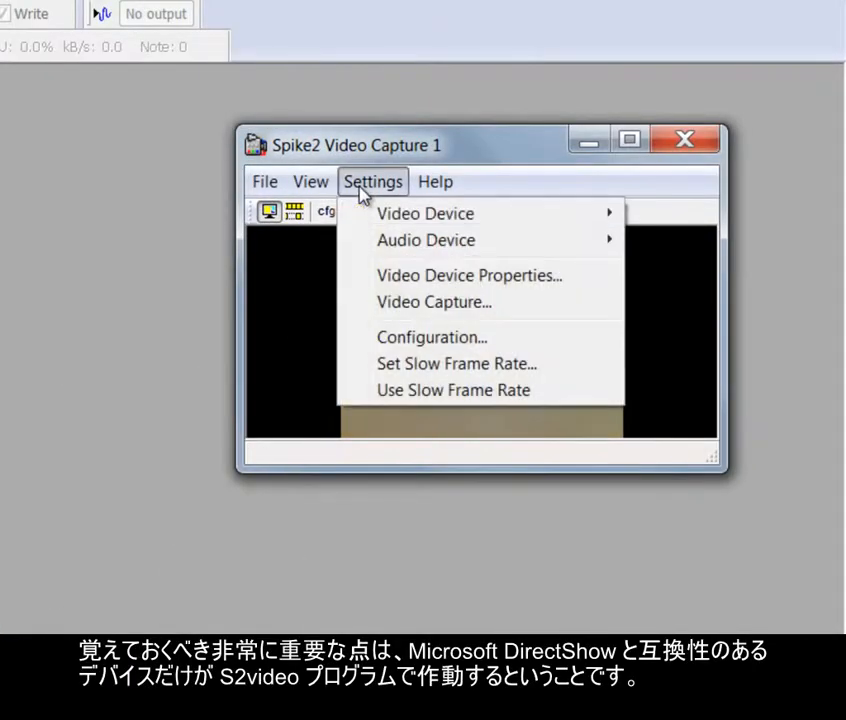
mouse_move(370, 229)
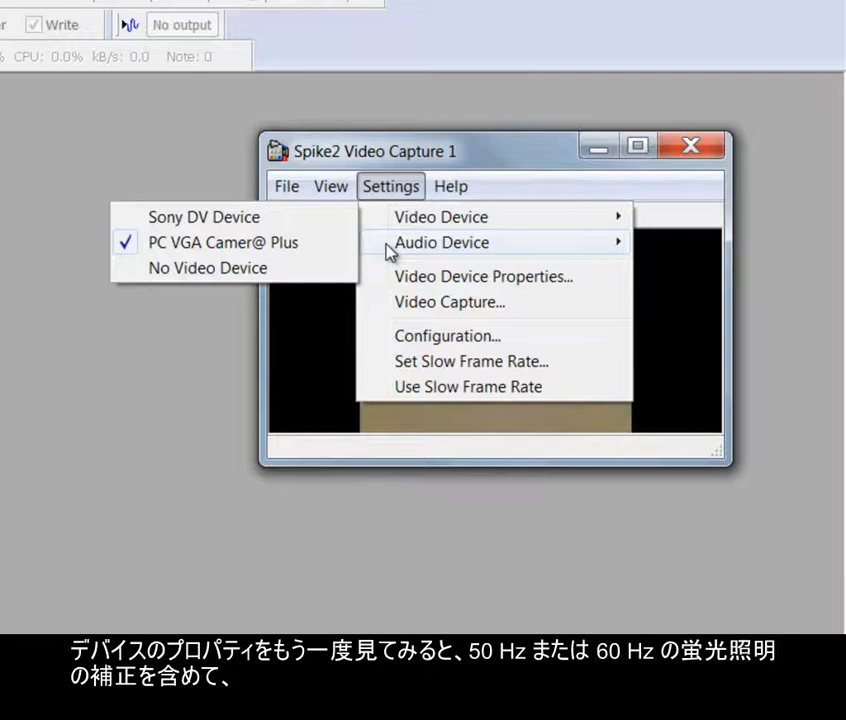
mouse_move(390, 252)
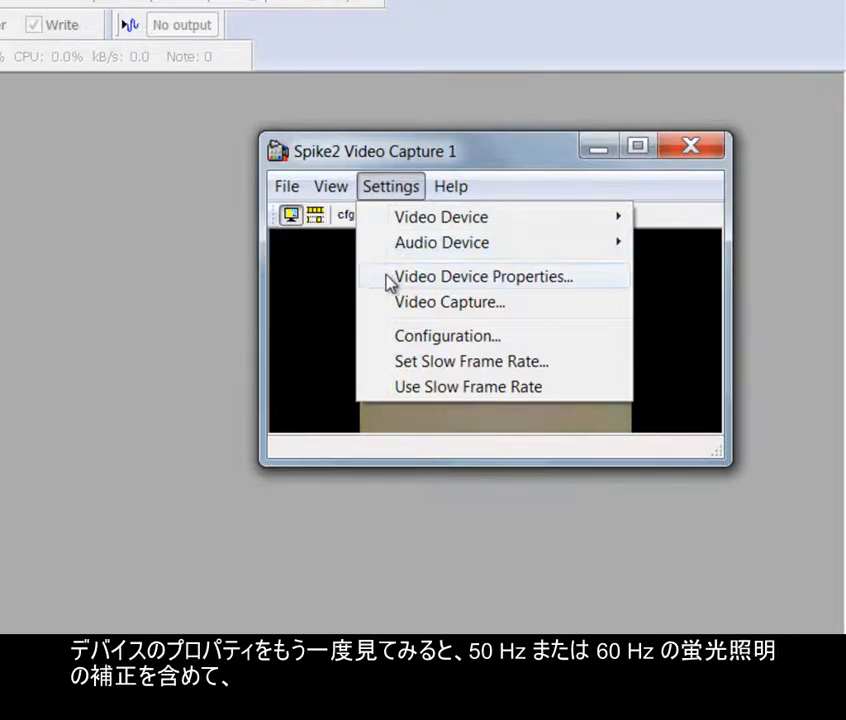
click(388, 277)
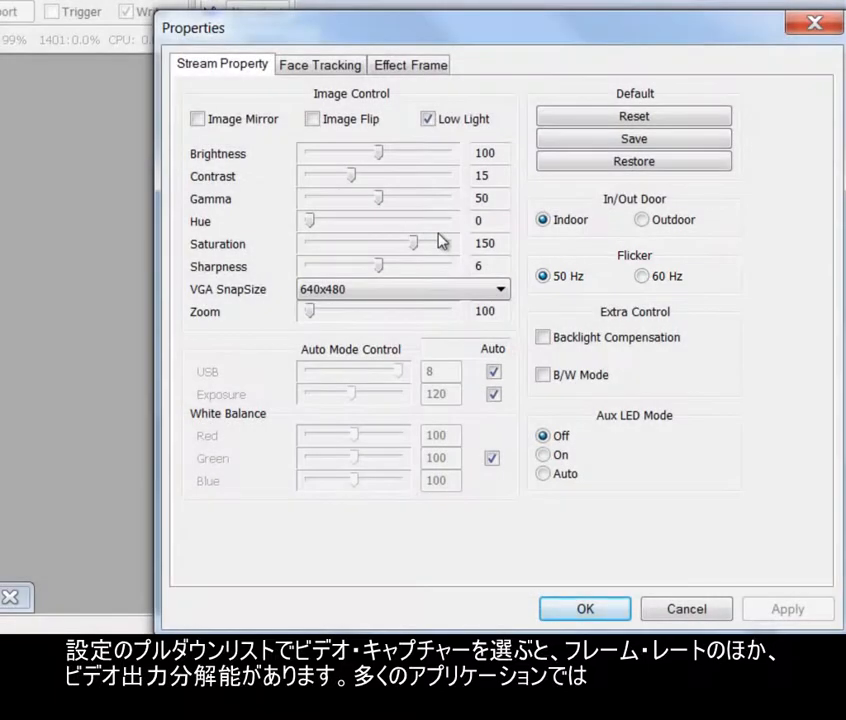
click(803, 27)
Check the webcam's video capture frame rate and available output sizes, keeping 640 x 480.
click(445, 157)
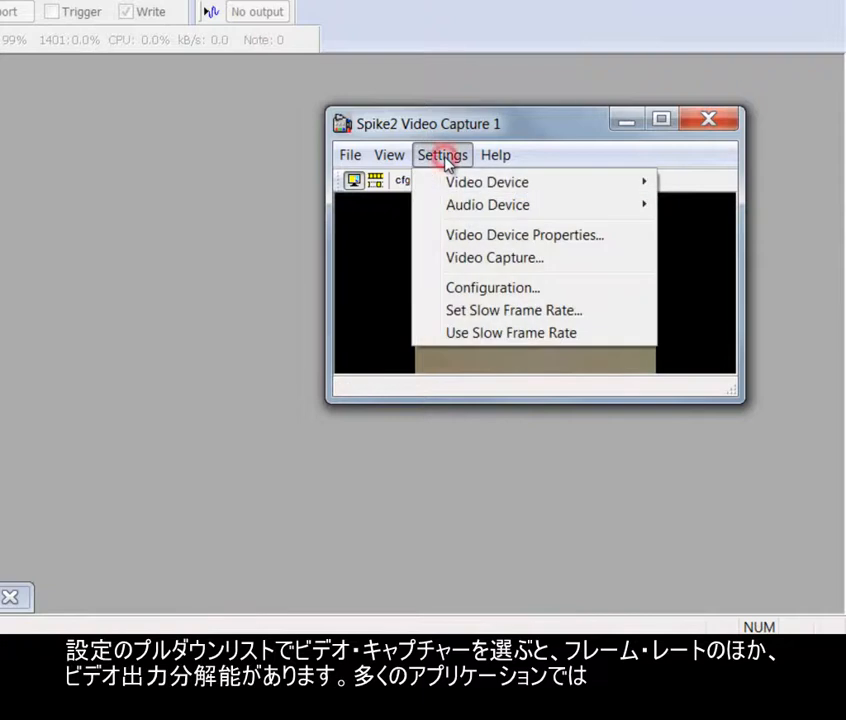
click(450, 259)
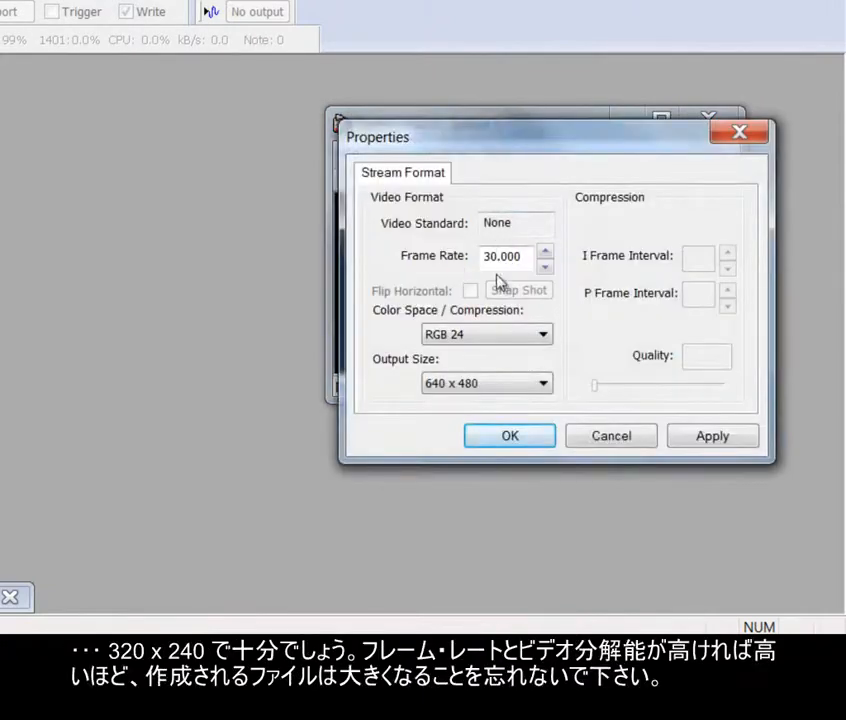
click(534, 387)
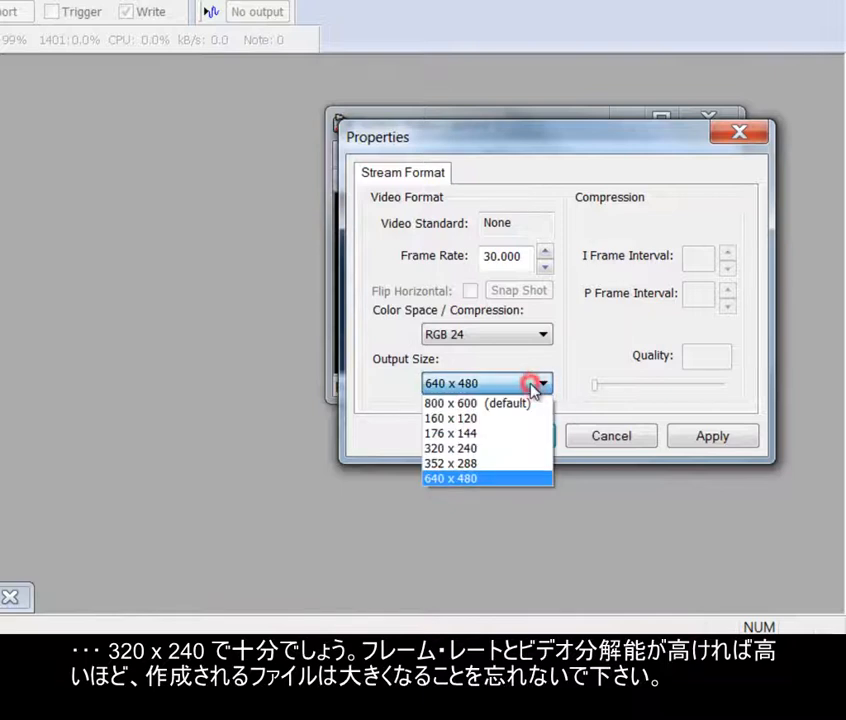
click(576, 365)
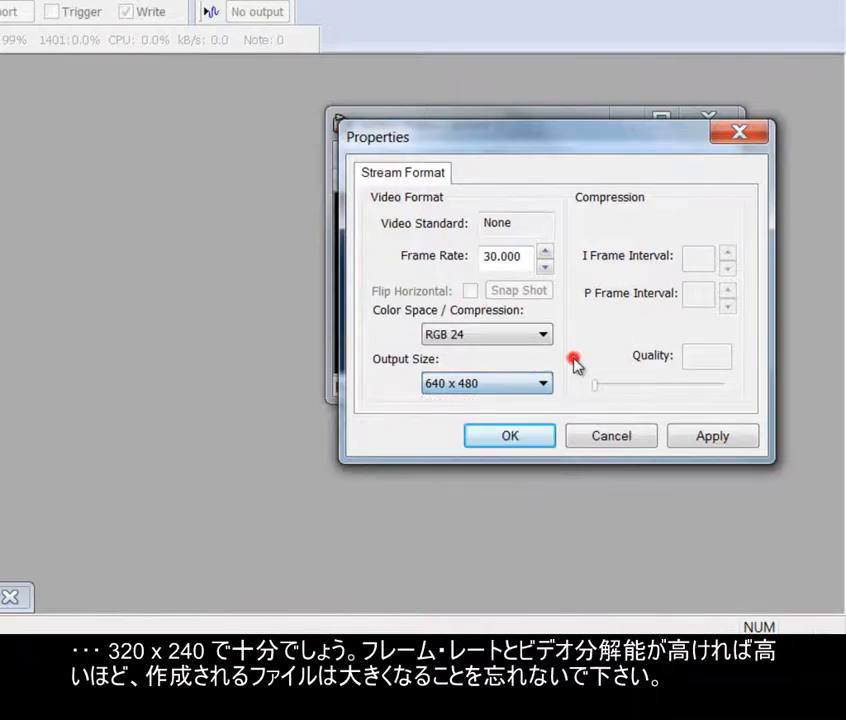
click(533, 440)
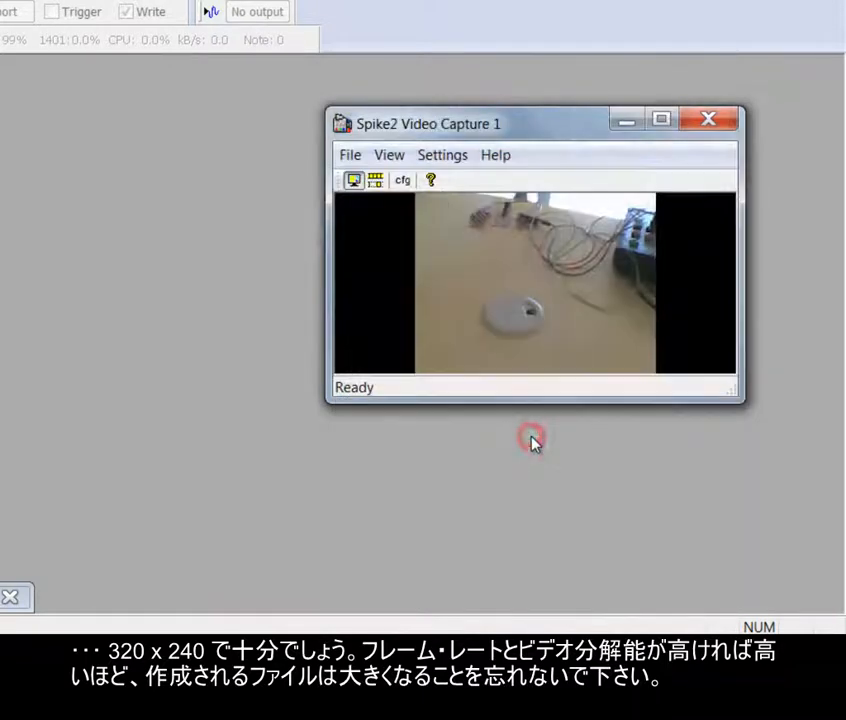
Review the three video compression modes in Video Capture 1's configuration, keeping Compress after capture selected.
click(455, 157)
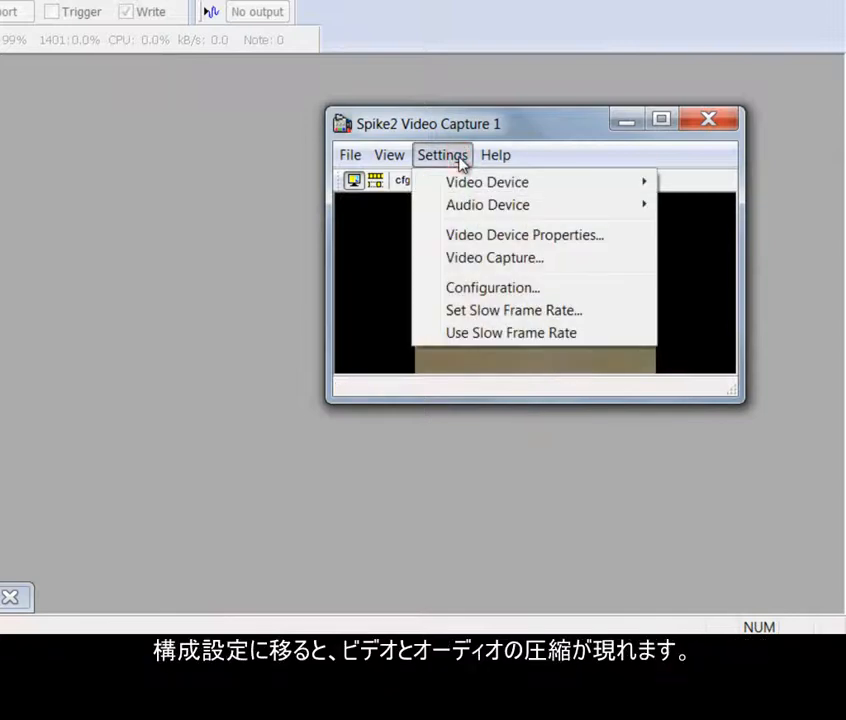
click(472, 297)
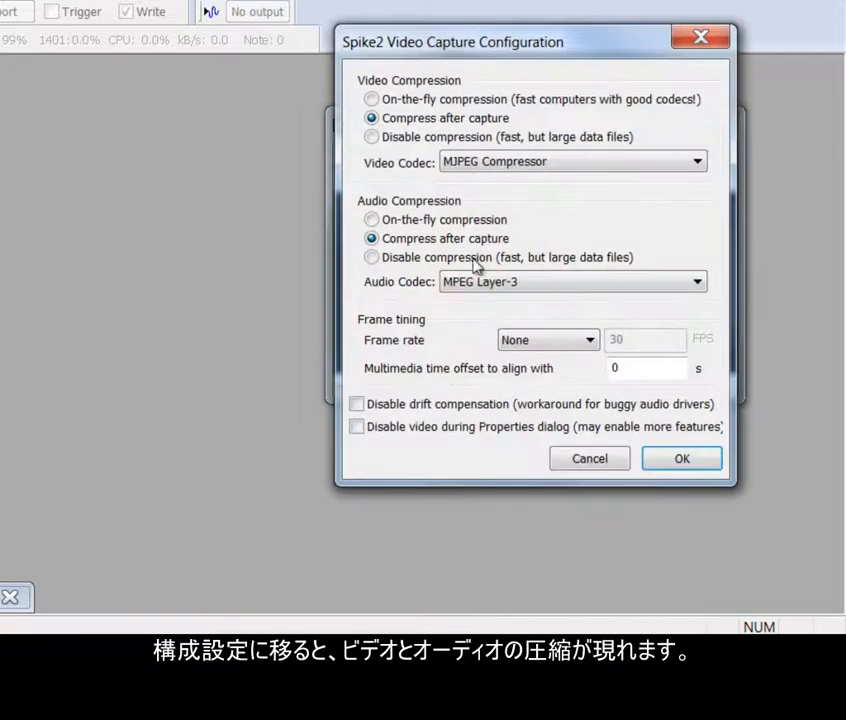
click(373, 100)
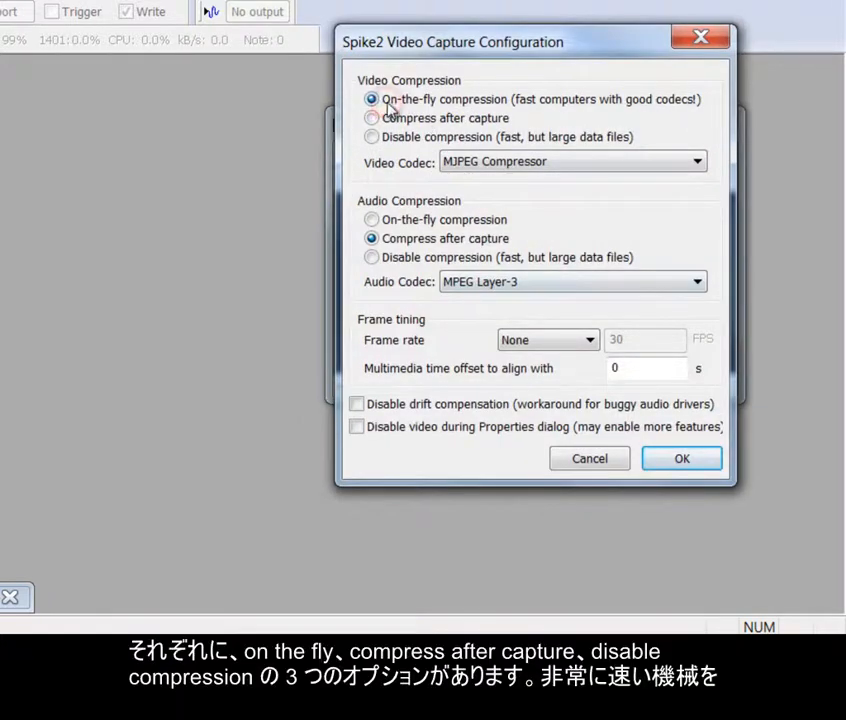
click(372, 119)
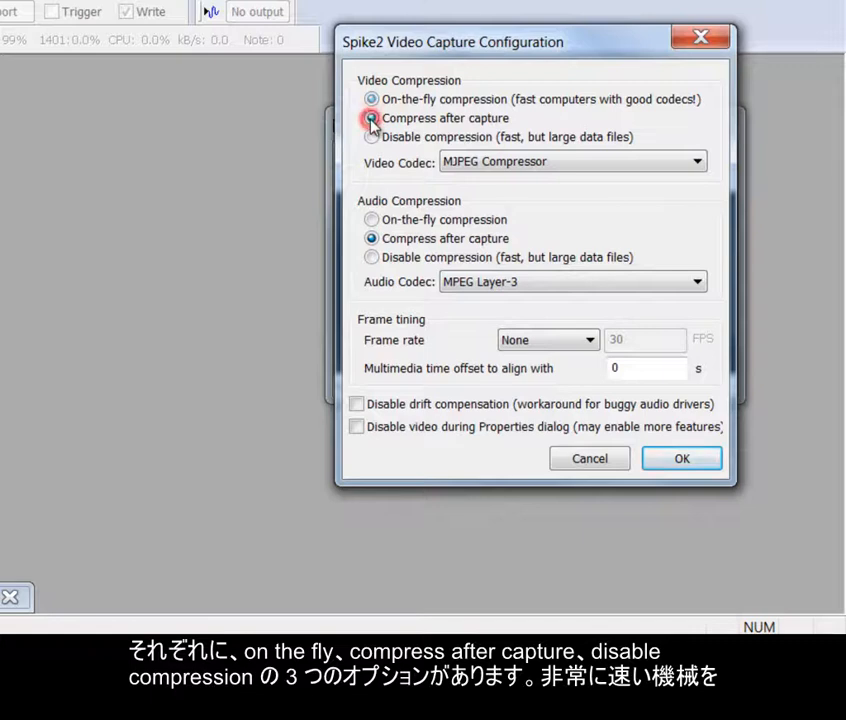
click(372, 138)
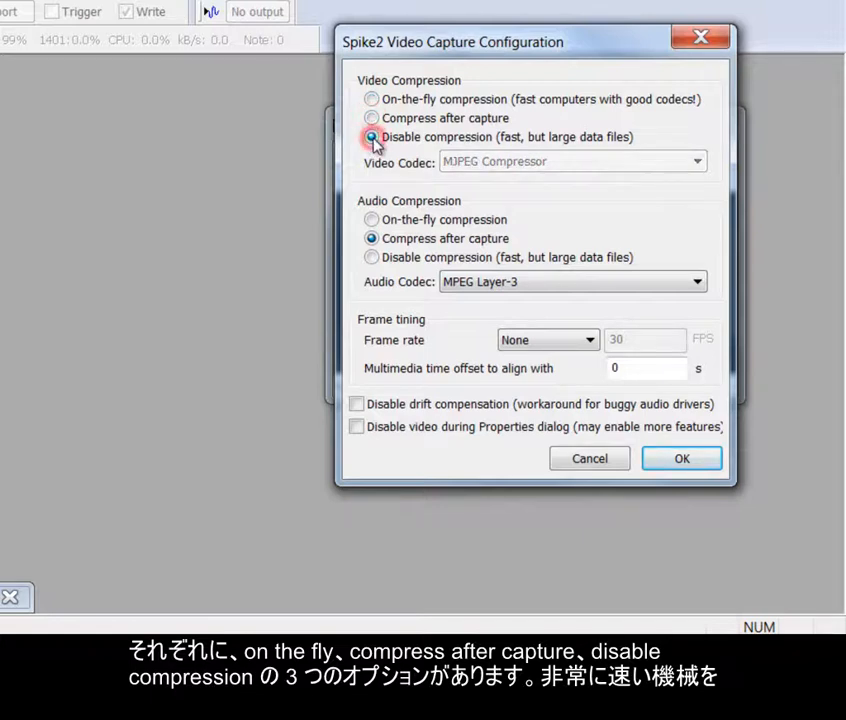
click(372, 119)
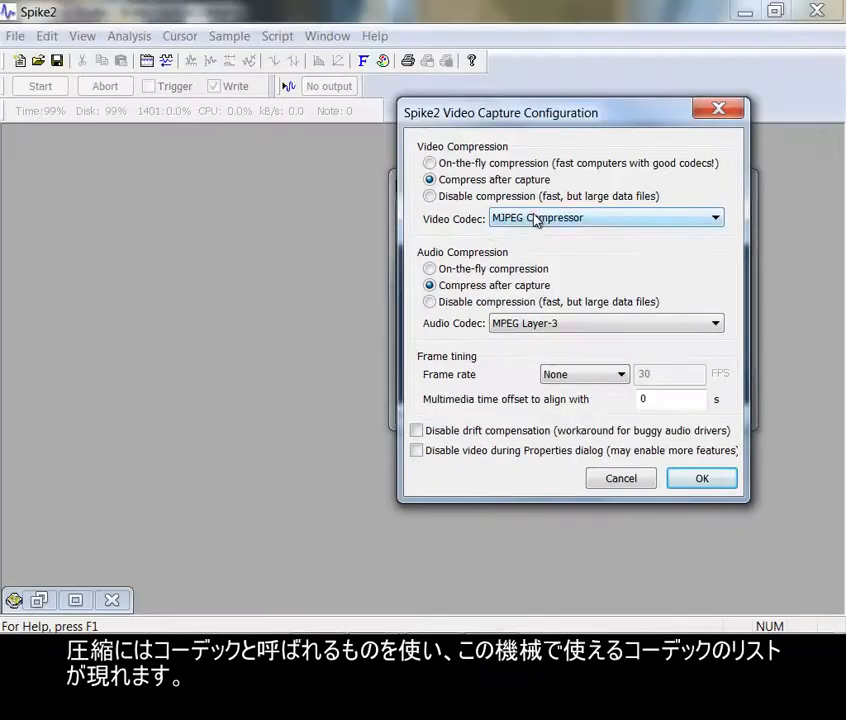
Check the available video codecs and frame rate timing options, keeping MJPEG Compressor and None, and accept the configuration.
click(492, 163)
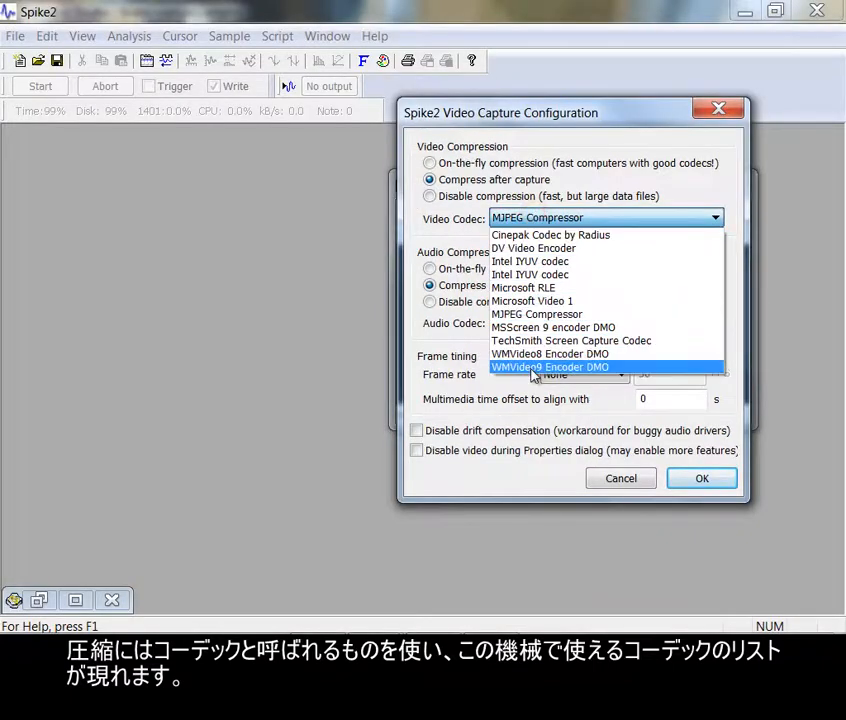
click(538, 313)
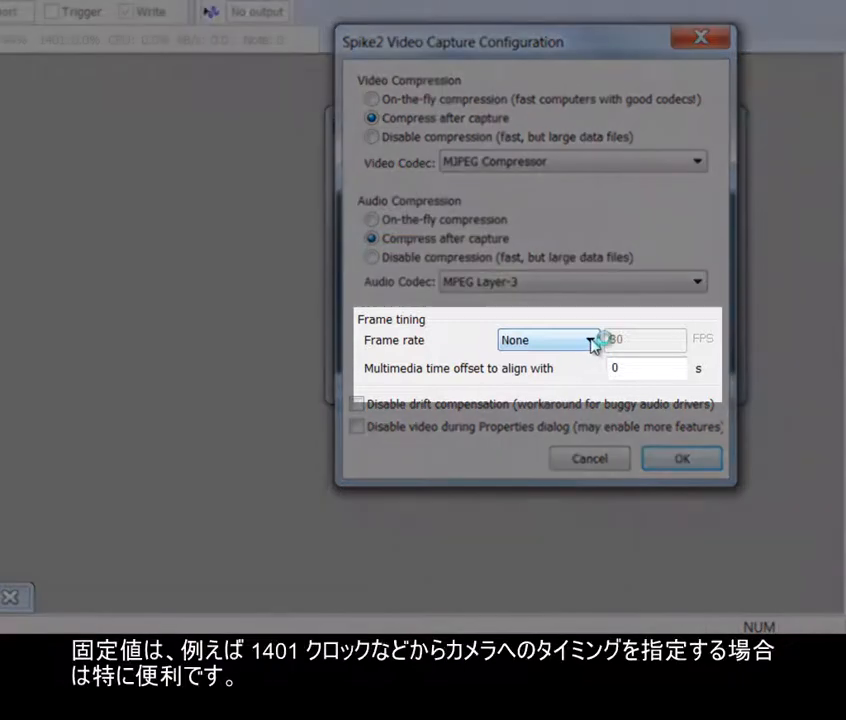
click(590, 344)
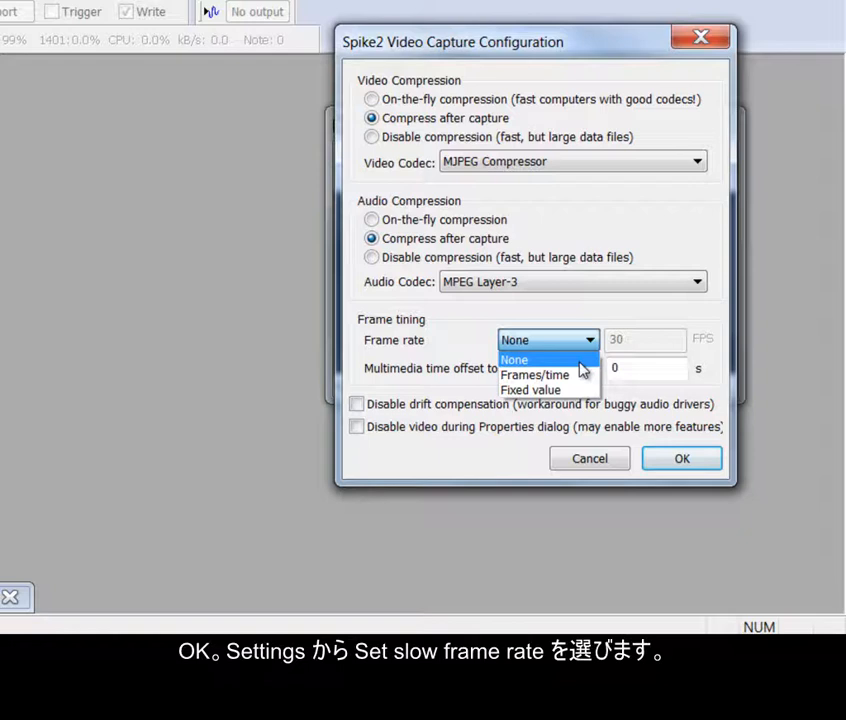
click(583, 362)
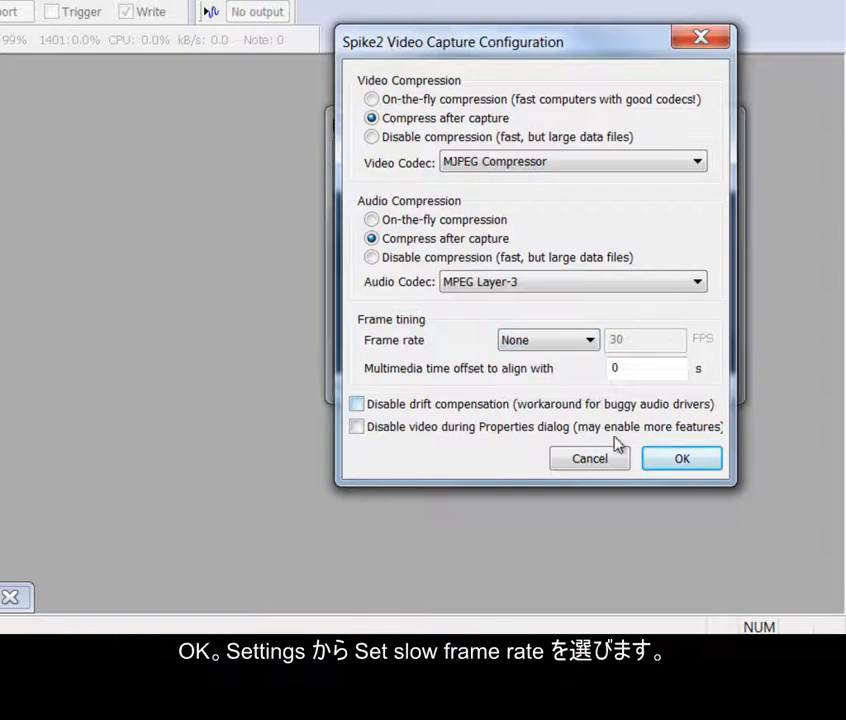
click(678, 464)
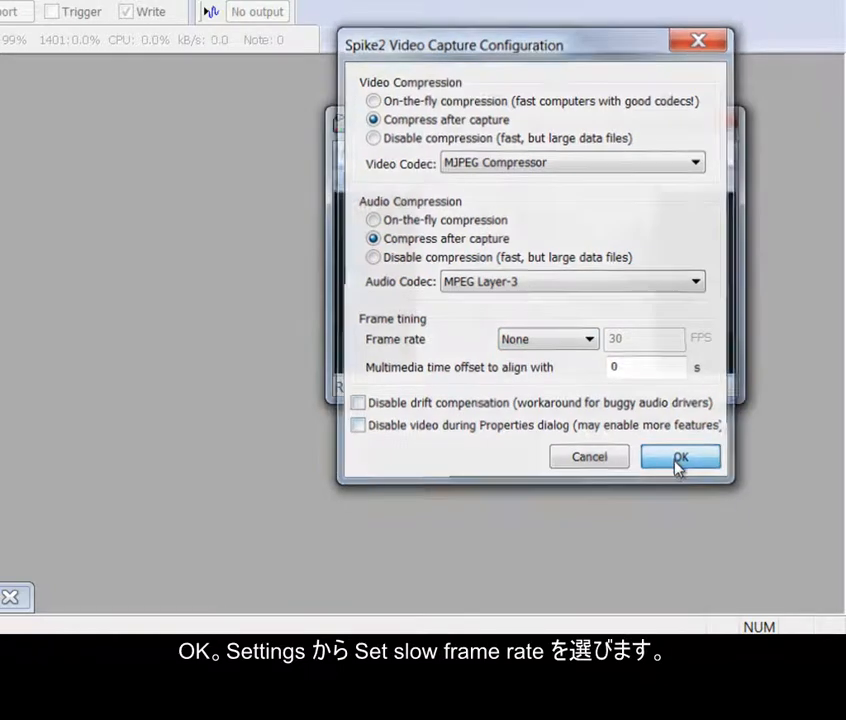
Set the maximum frame rate to capture to 30 in Video Capture 1's slow frame rate settings.
click(444, 155)
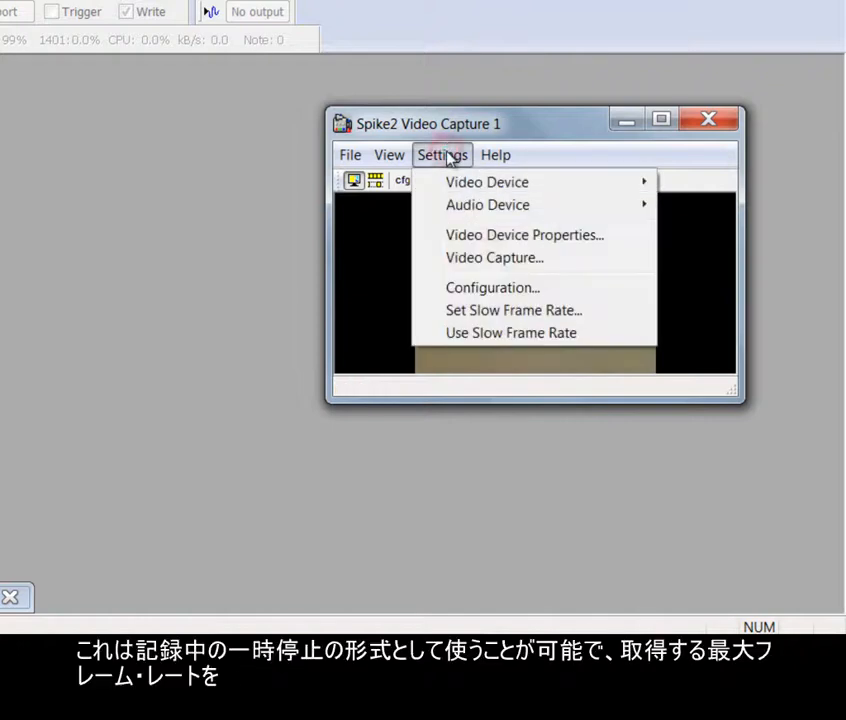
click(456, 311)
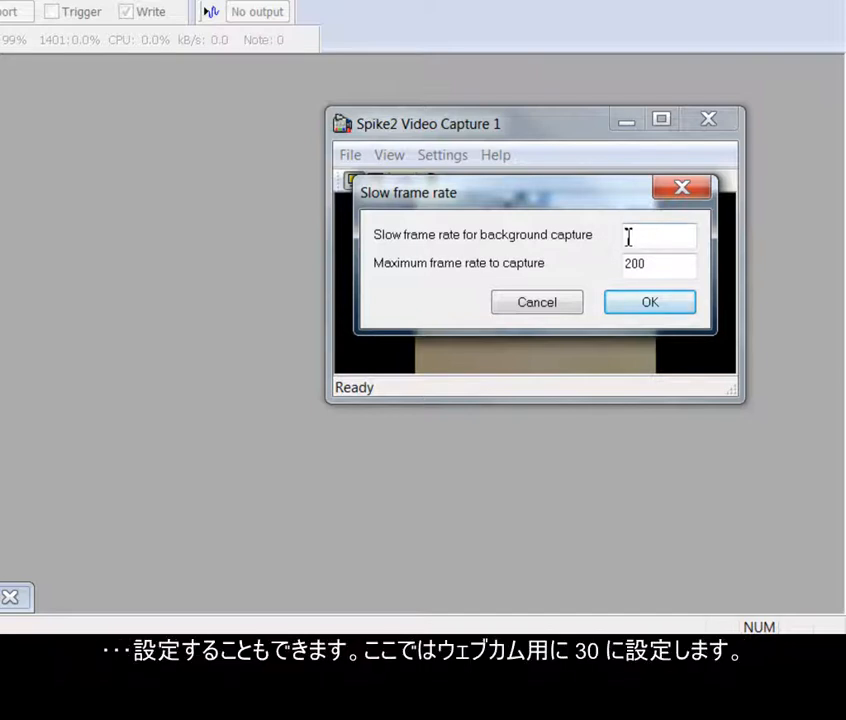
drag(652, 270, 612, 279)
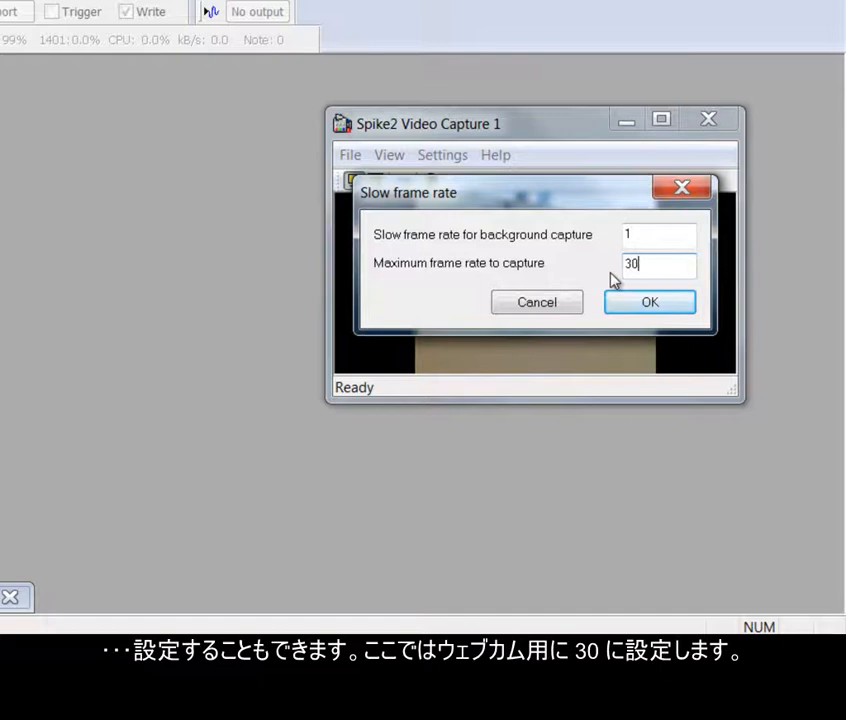
click(640, 308)
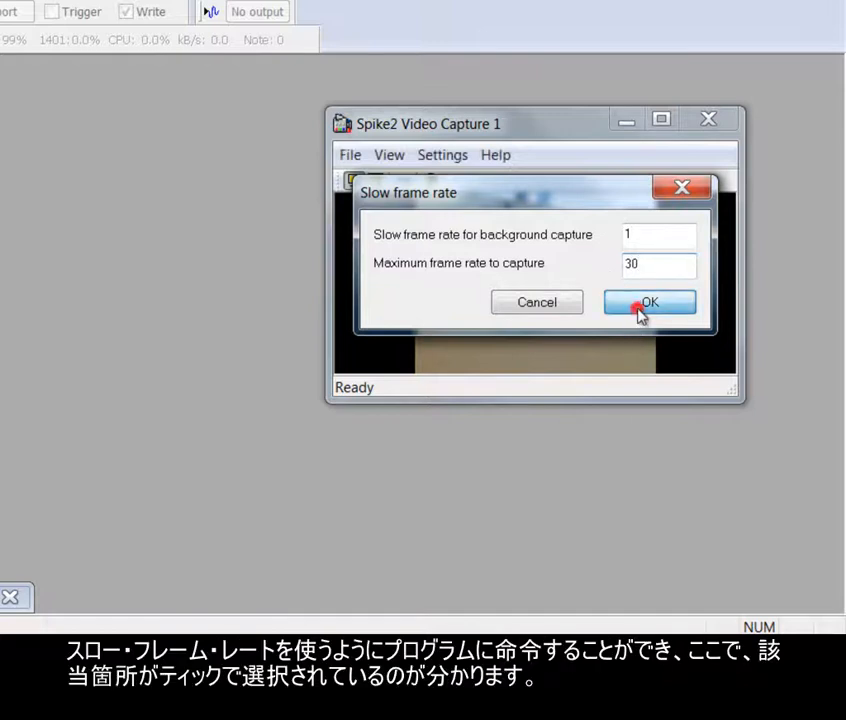
Try enabling Use Slow Frame Rate for Video Capture 1, check its state, and switch it off again.
click(455, 157)
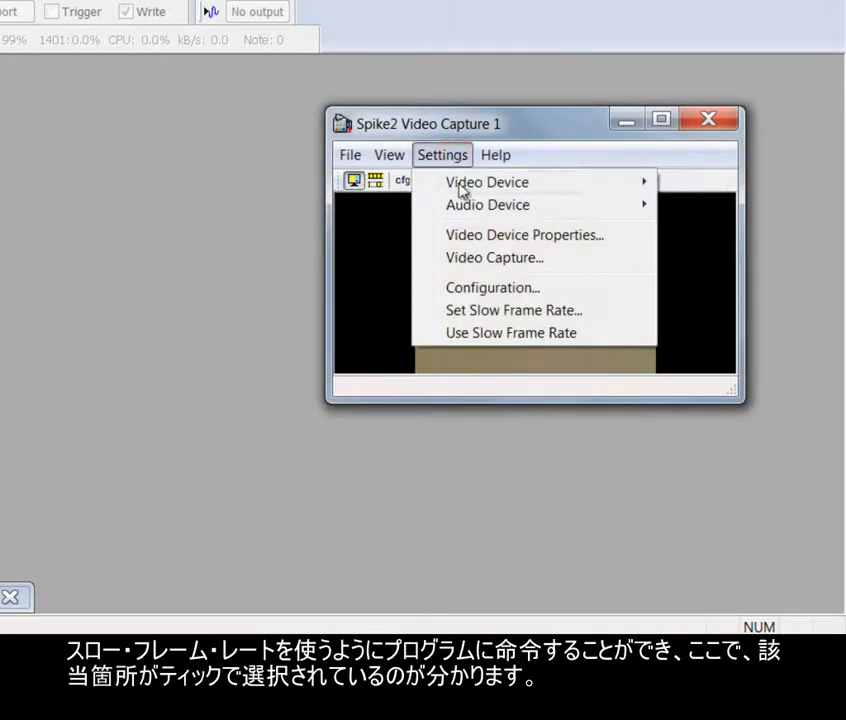
click(459, 335)
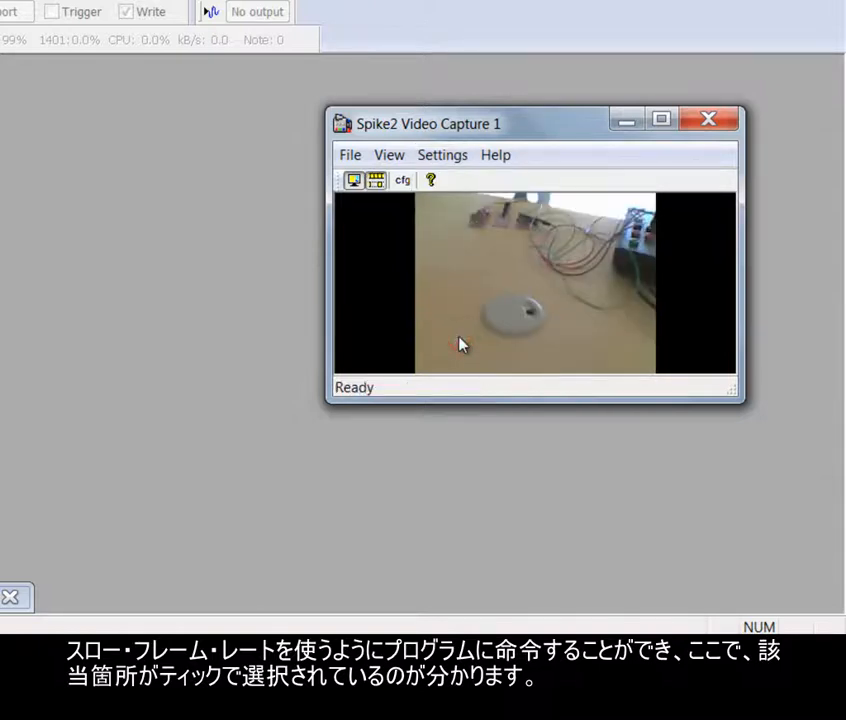
click(446, 157)
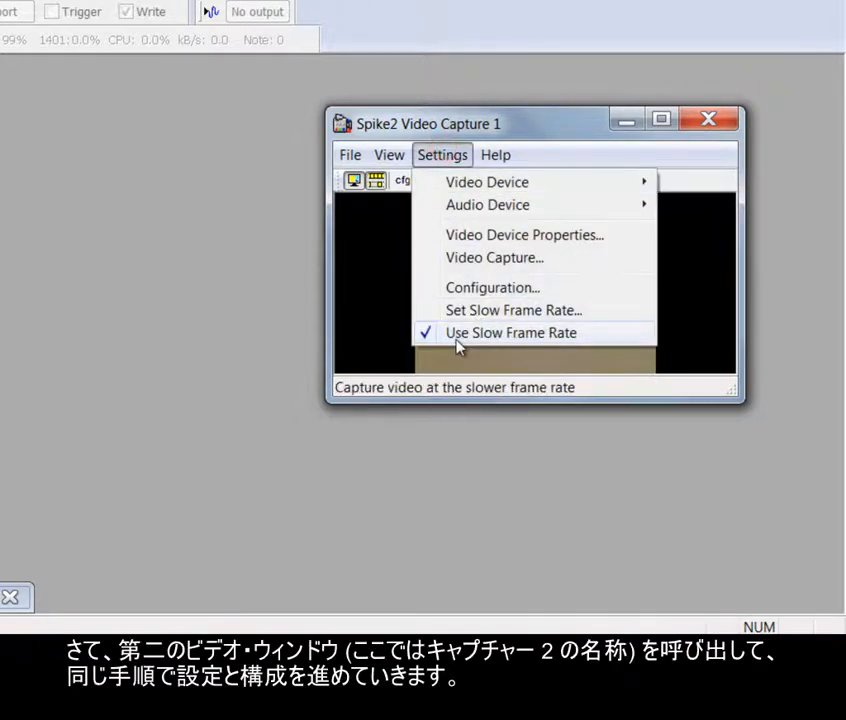
click(426, 342)
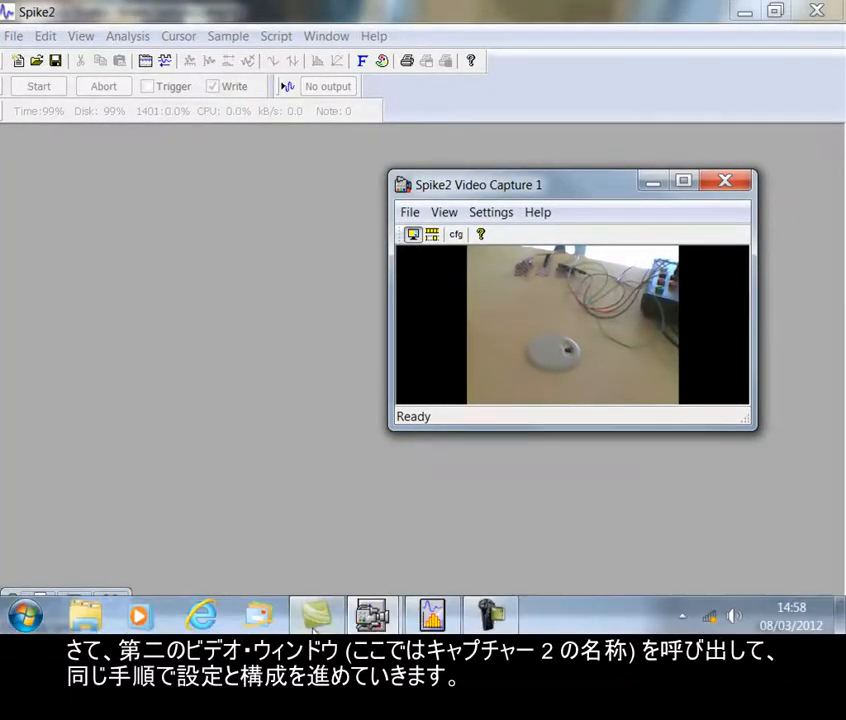
Bring up the Video Capture 2 window, resize it to fit its picture, and move it beside Video Capture 1.
mouse_move(370, 614)
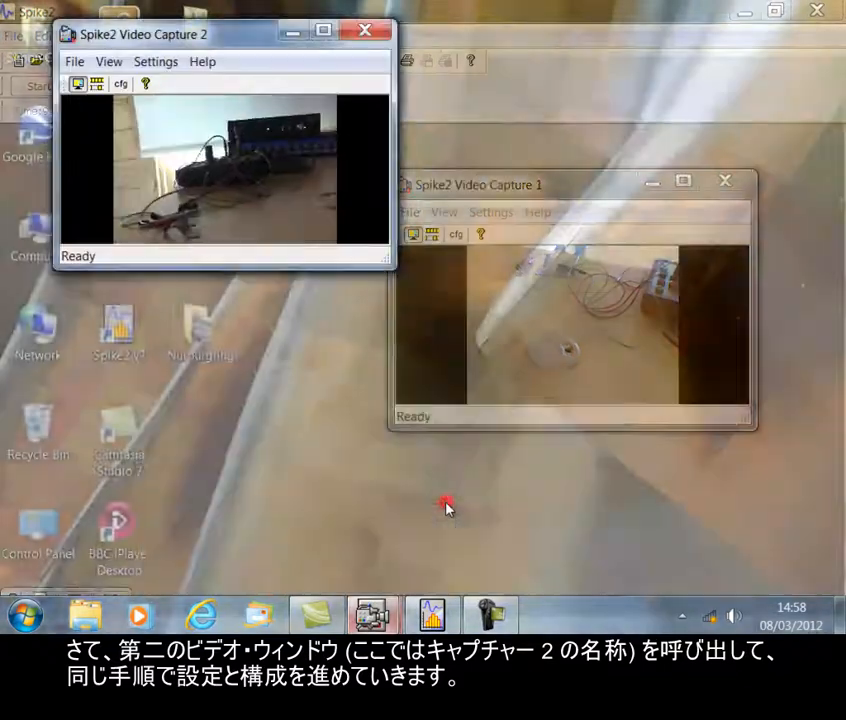
click(447, 506)
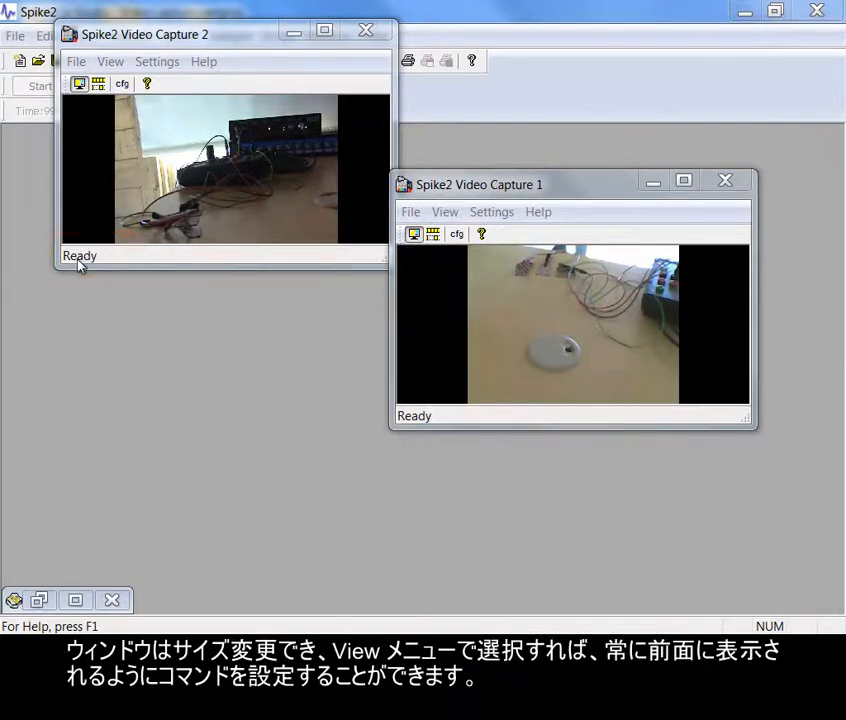
drag(378, 262, 313, 287)
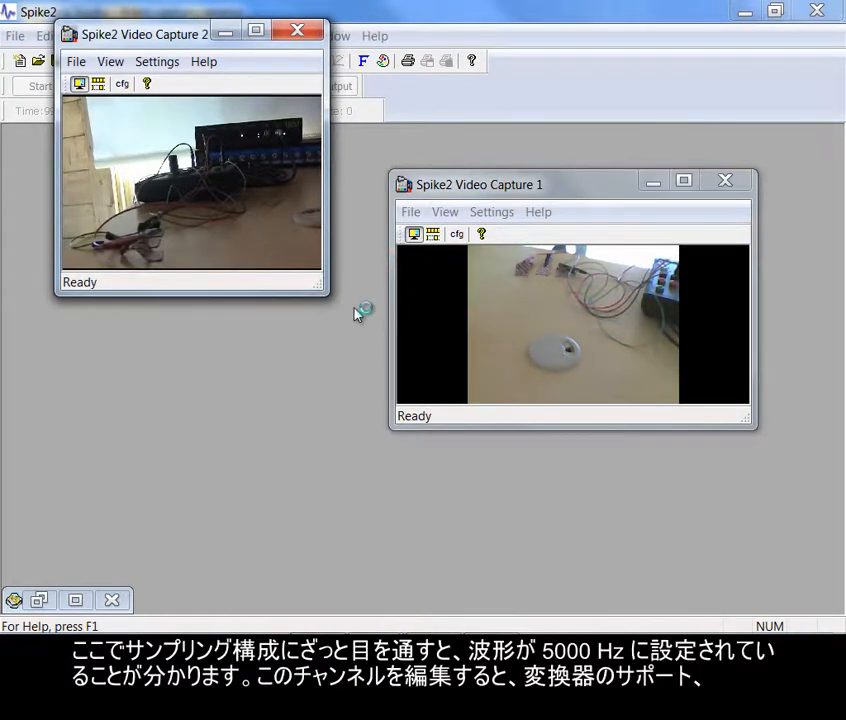
drag(193, 37, 205, 167)
Open Spike2's sampling configuration and minimise both video capture windows that cover it.
click(229, 36)
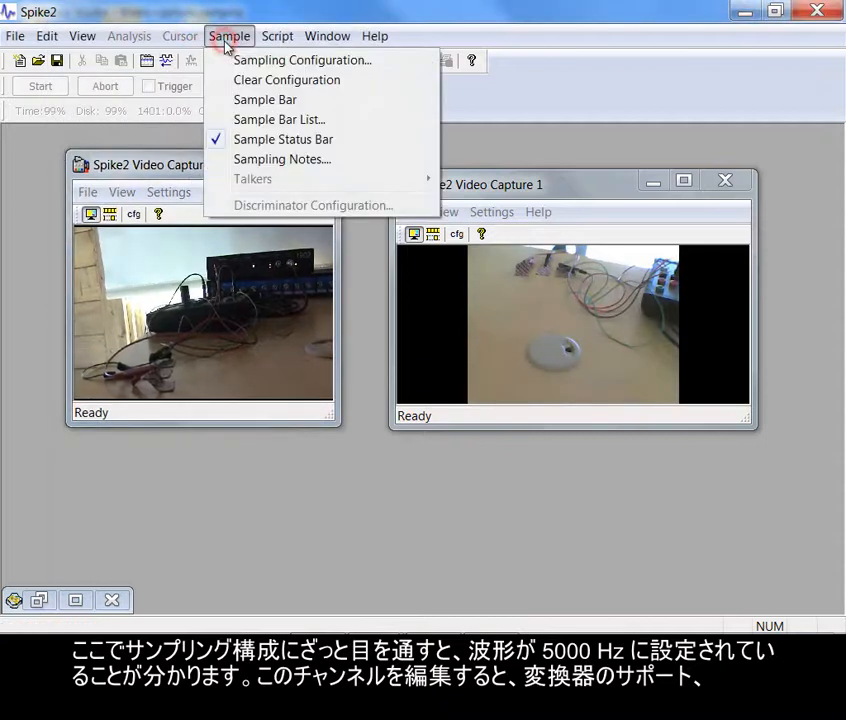
click(269, 63)
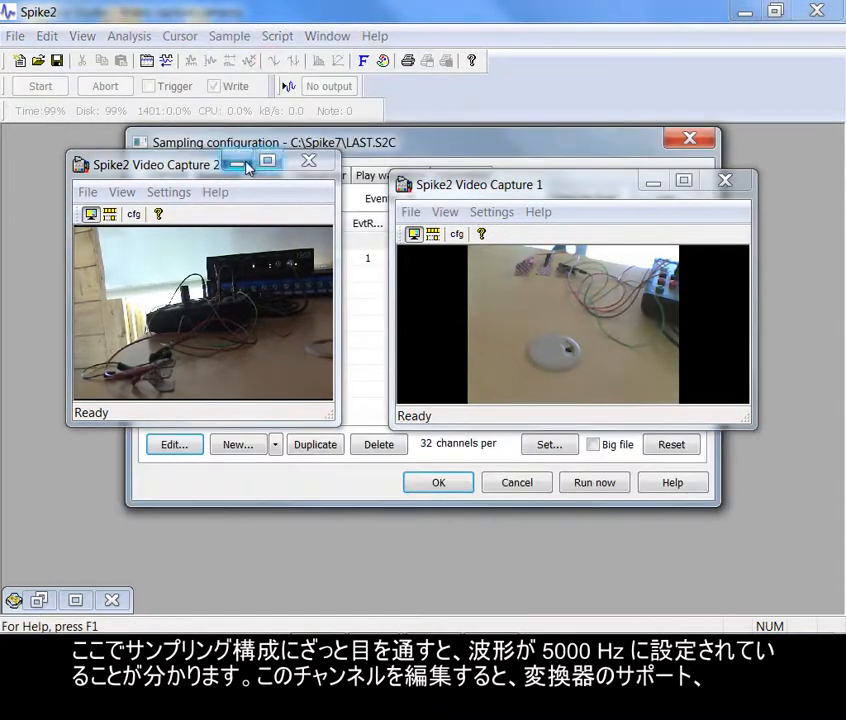
click(238, 162)
click(657, 184)
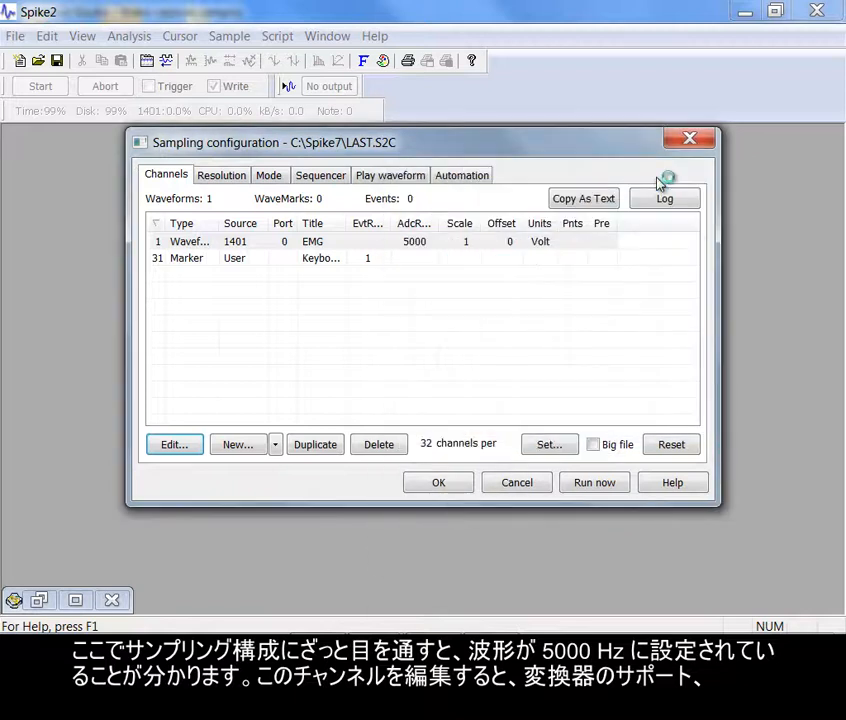
Review the EMG waveform channel's parameters and its 1902 conditioner settings, accepting both dialogs.
click(370, 242)
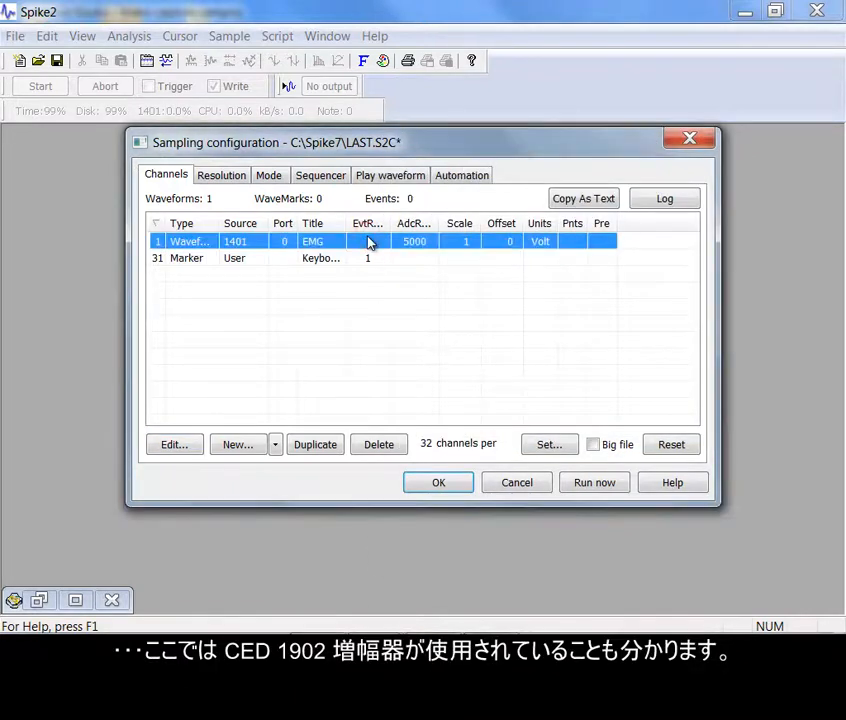
double_click(368, 242)
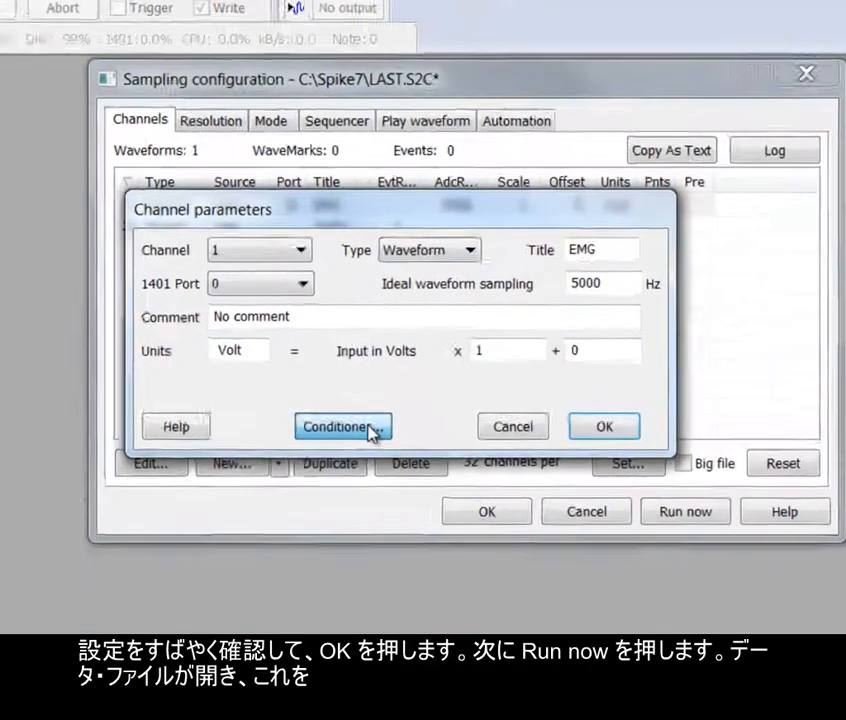
click(326, 415)
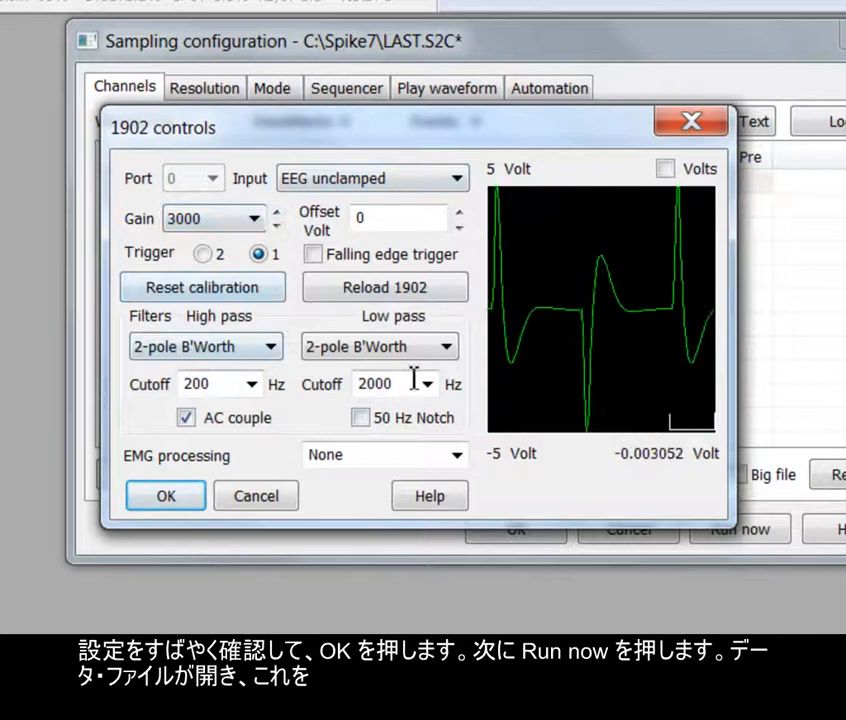
click(166, 496)
click(642, 432)
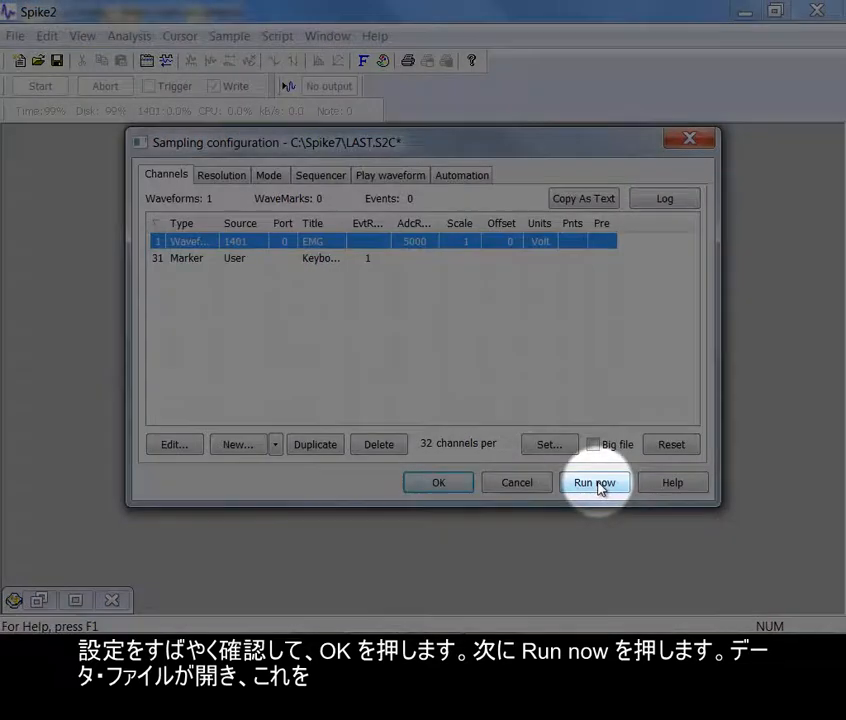
Run the sampling configuration to open a new data file and maximise its window.
click(597, 485)
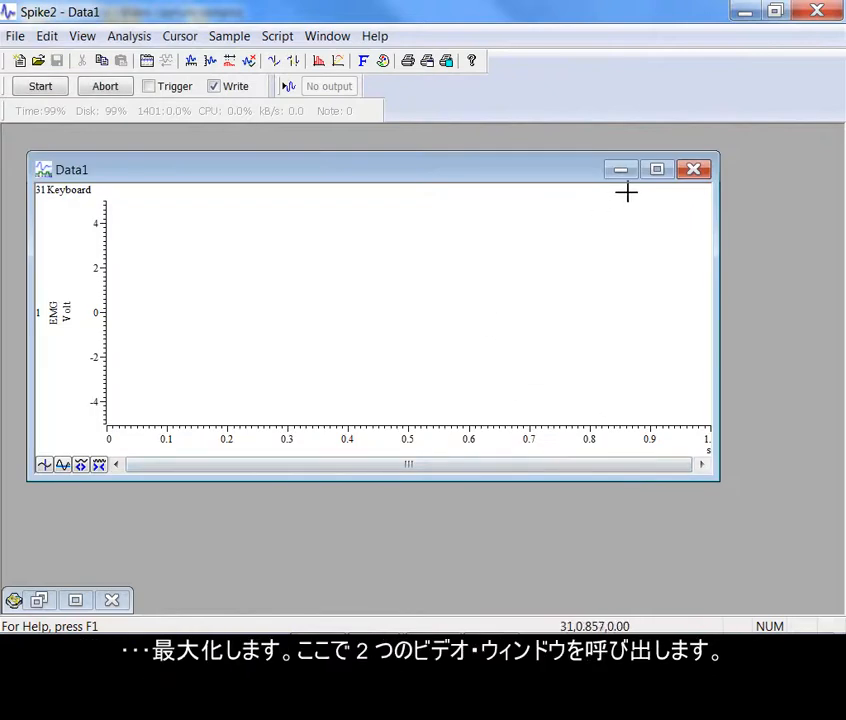
click(657, 169)
Bring both video capture windows up in front of the empty Data1 view.
mouse_move(332, 630)
click(381, 617)
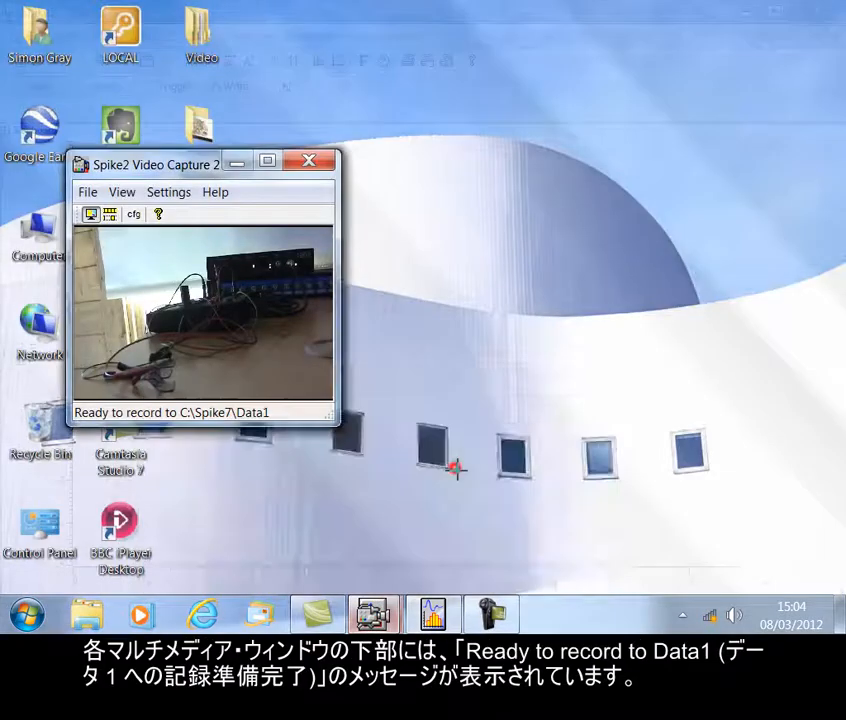
click(455, 474)
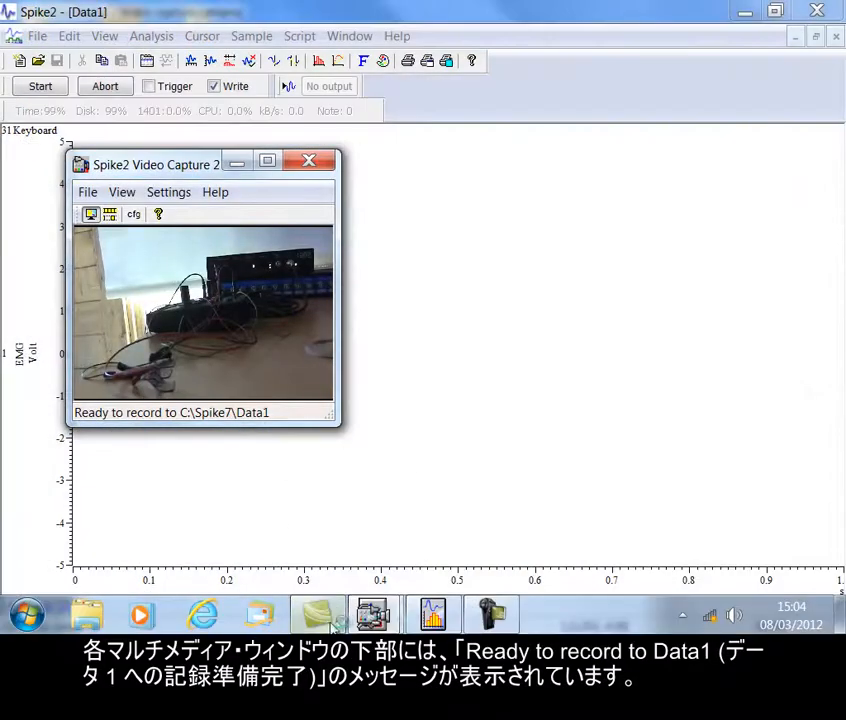
mouse_move(374, 614)
click(294, 512)
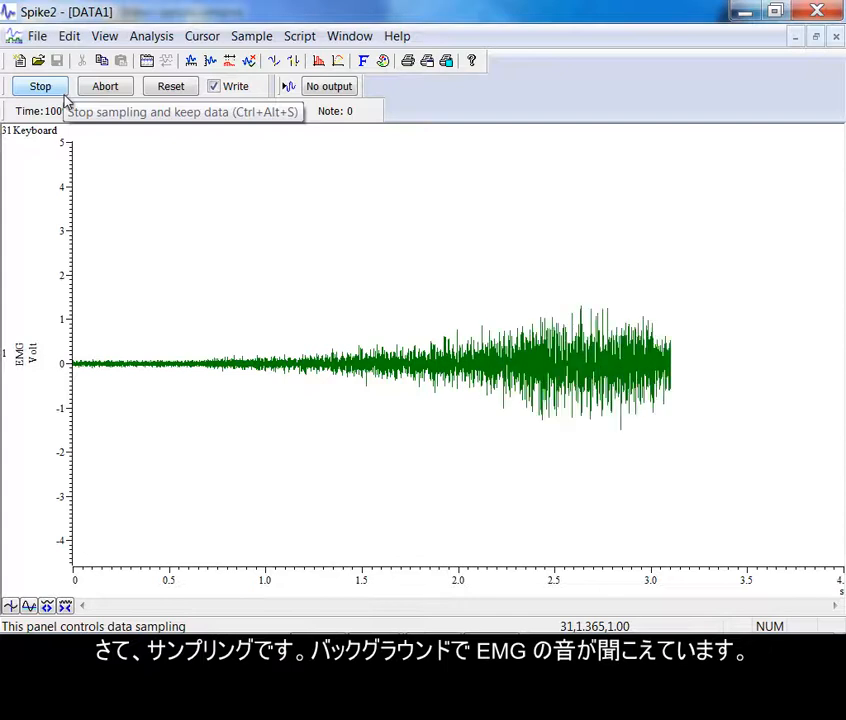
Bring both video capture windows in front of the sampling DATA1 view and place Video Capture 1 clear of Video Capture 2.
mouse_move(385, 618)
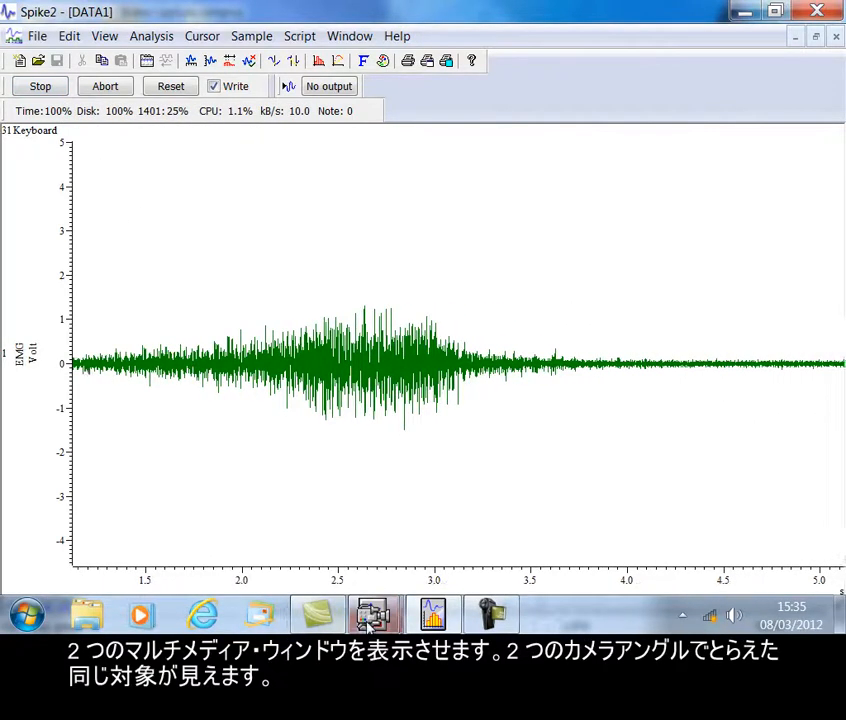
click(448, 529)
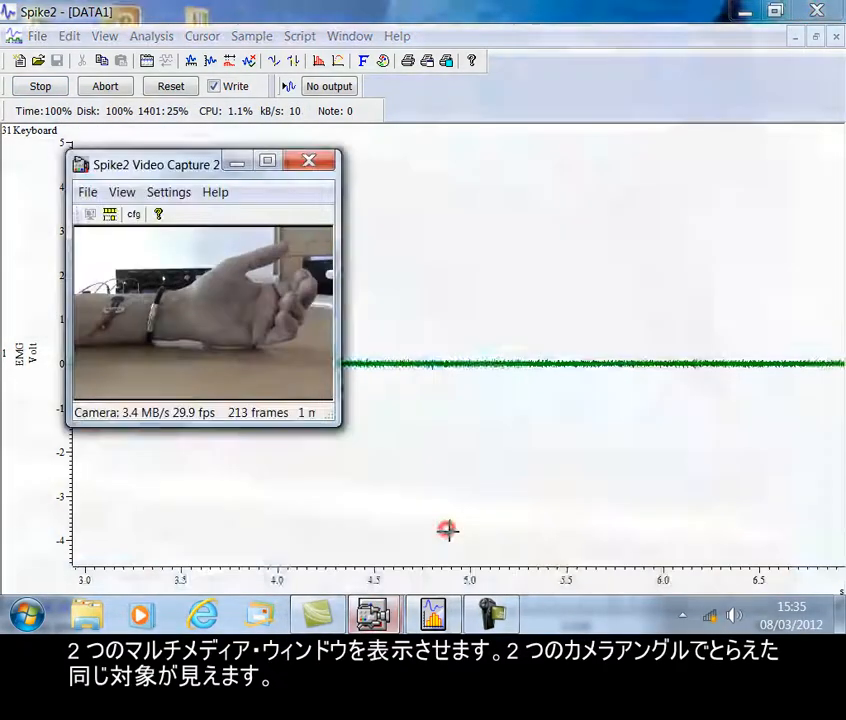
click(372, 614)
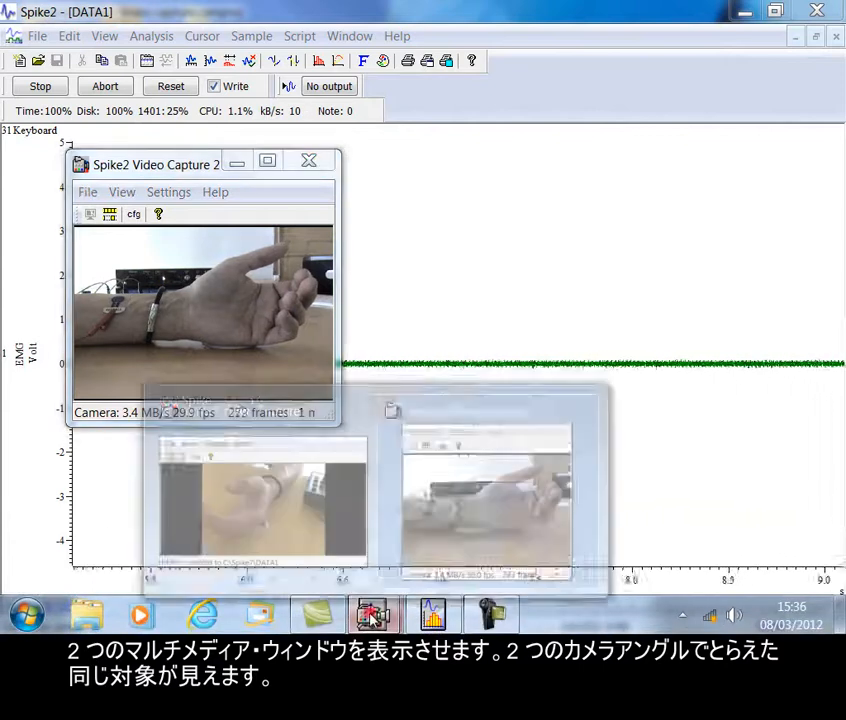
click(338, 523)
drag(563, 190, 624, 66)
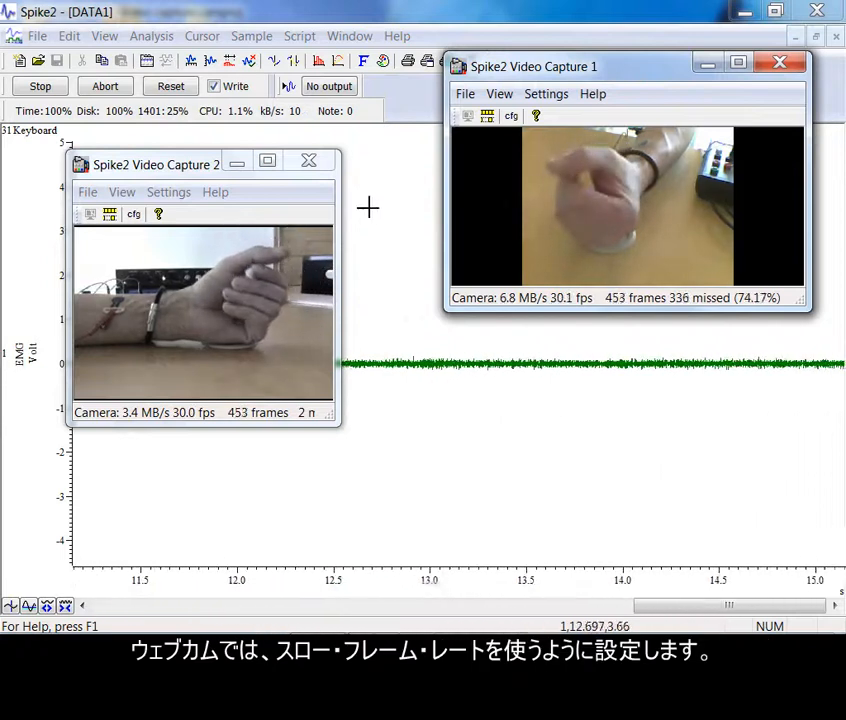
Try the slow frame rate in the Spike2 Video Capture 1 window and switch it off again.
click(550, 94)
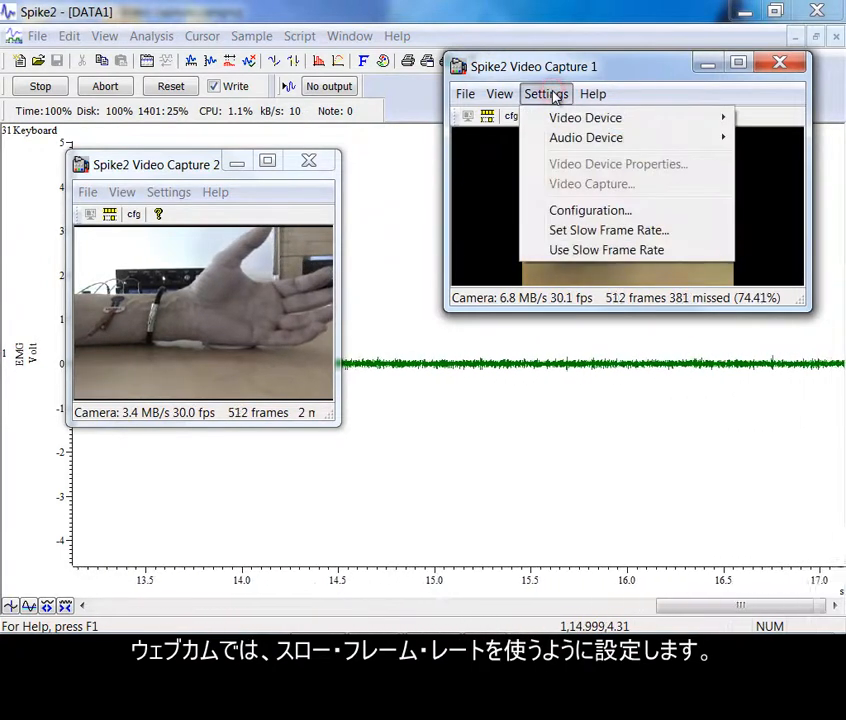
click(562, 251)
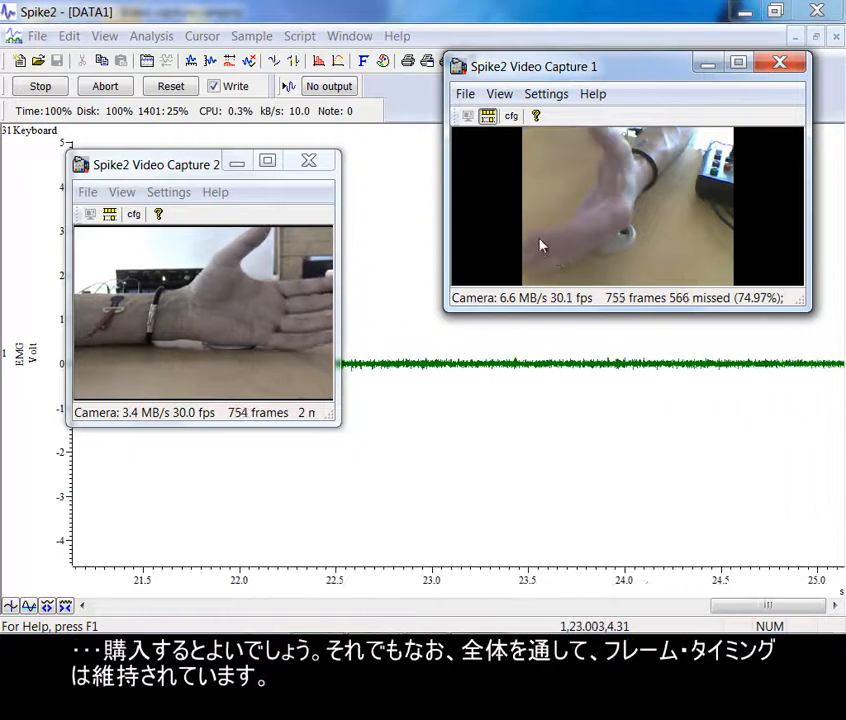
click(546, 94)
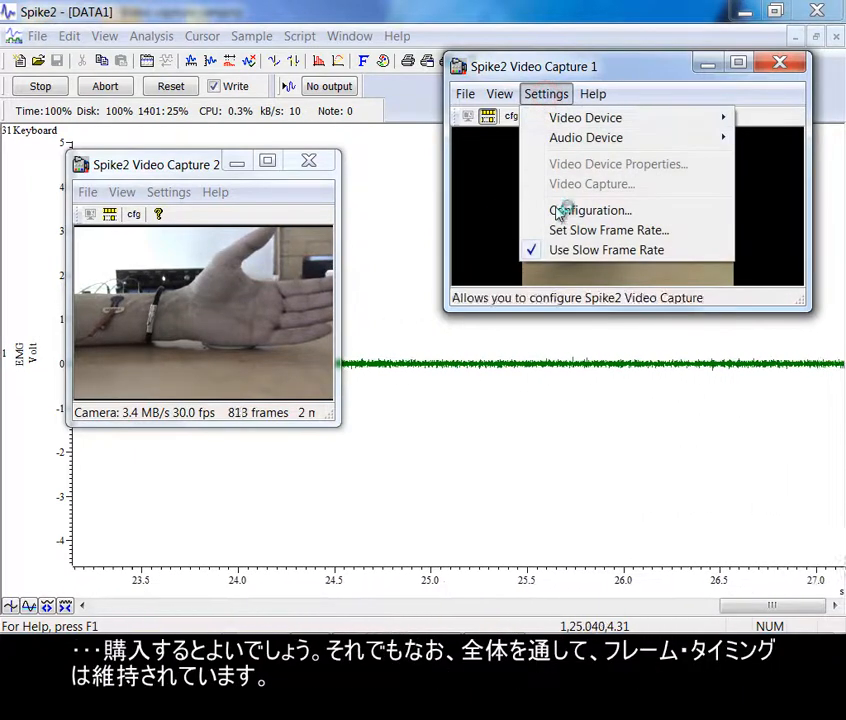
click(572, 250)
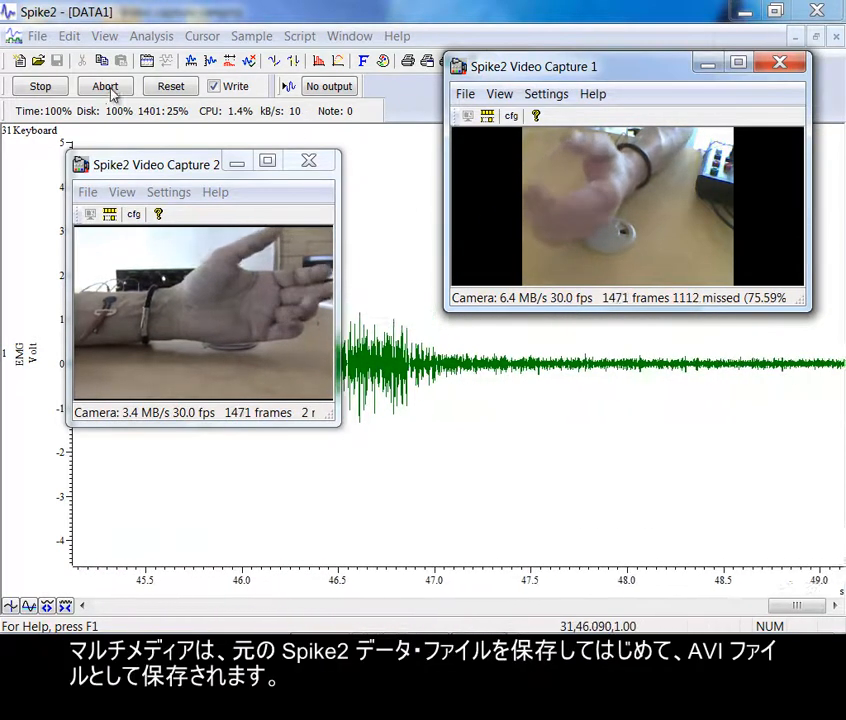
Stop sampling, keeping both capture windows stacked beside the trace, and save the data file as data1.
click(42, 86)
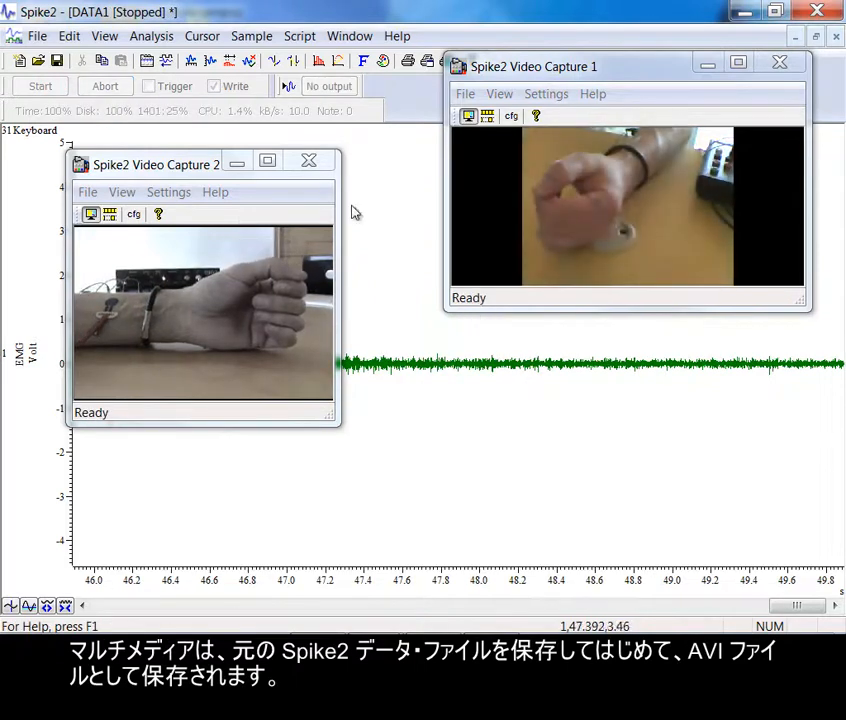
mouse_move(185, 163)
mouse_down()
mouse_move(250, 214)
mouse_move(512, 326)
mouse_move(575, 338)
mouse_up()
click(37, 38)
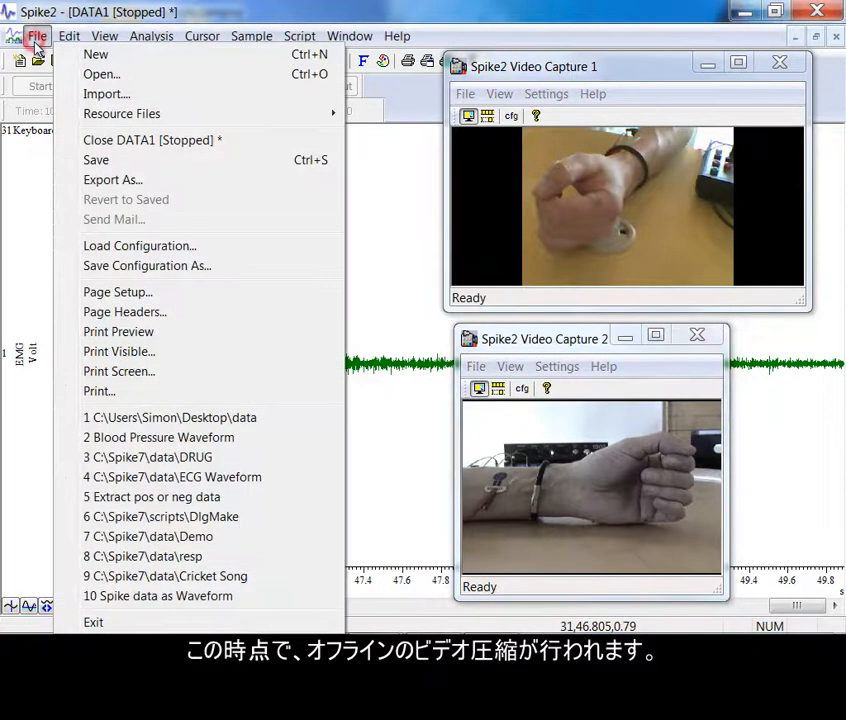
click(106, 161)
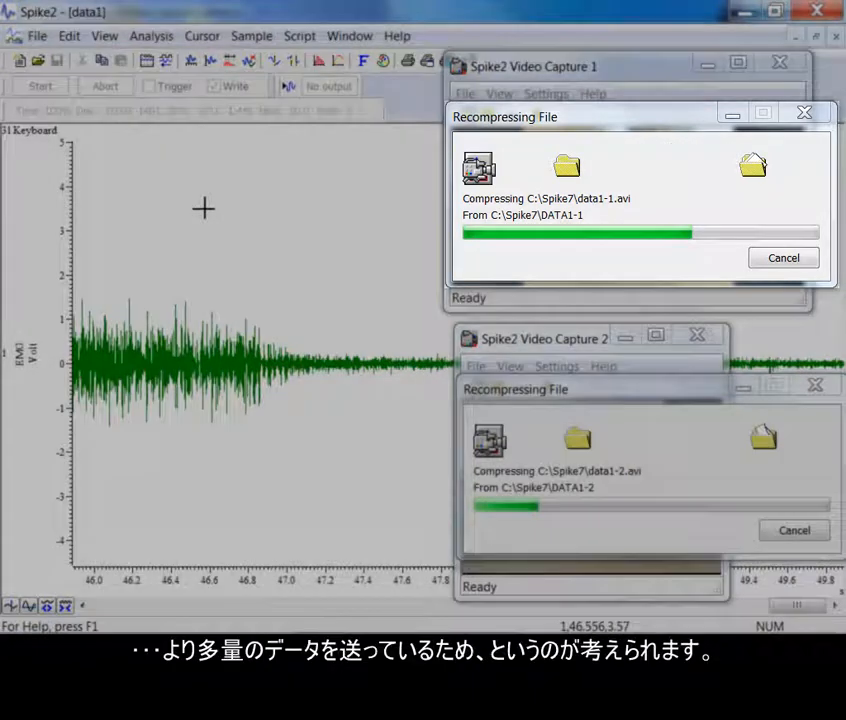
click(203, 207)
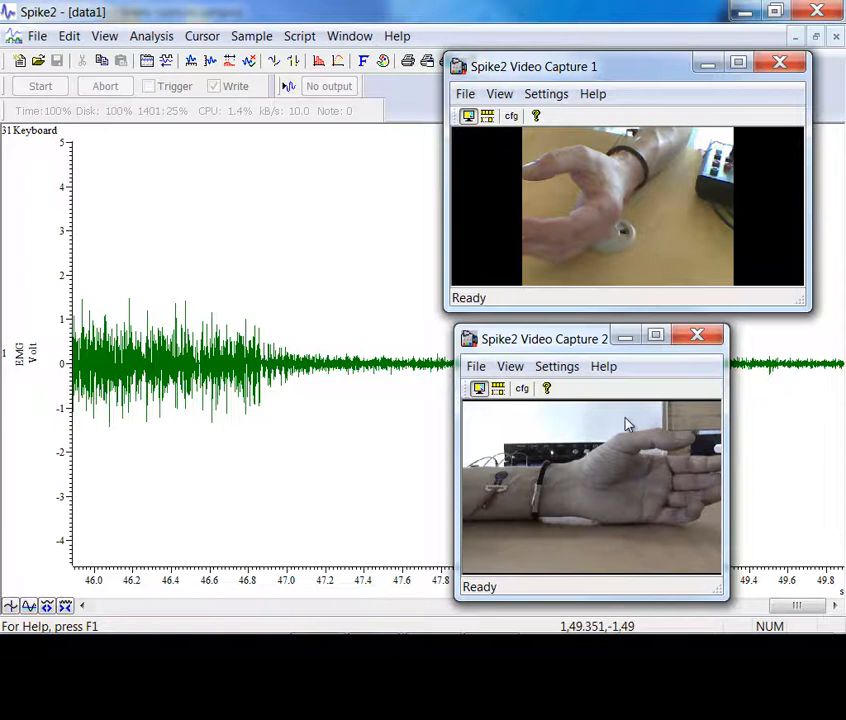
Display the full time range of data1 with the capture windows minimised, and place cursor 0 at about 15 s.
click(624, 338)
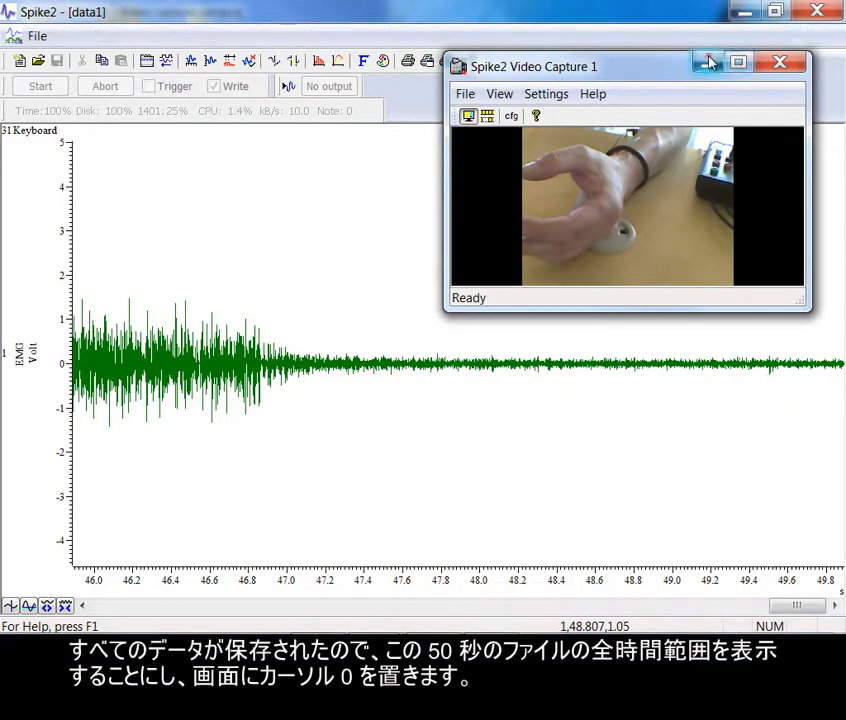
click(708, 63)
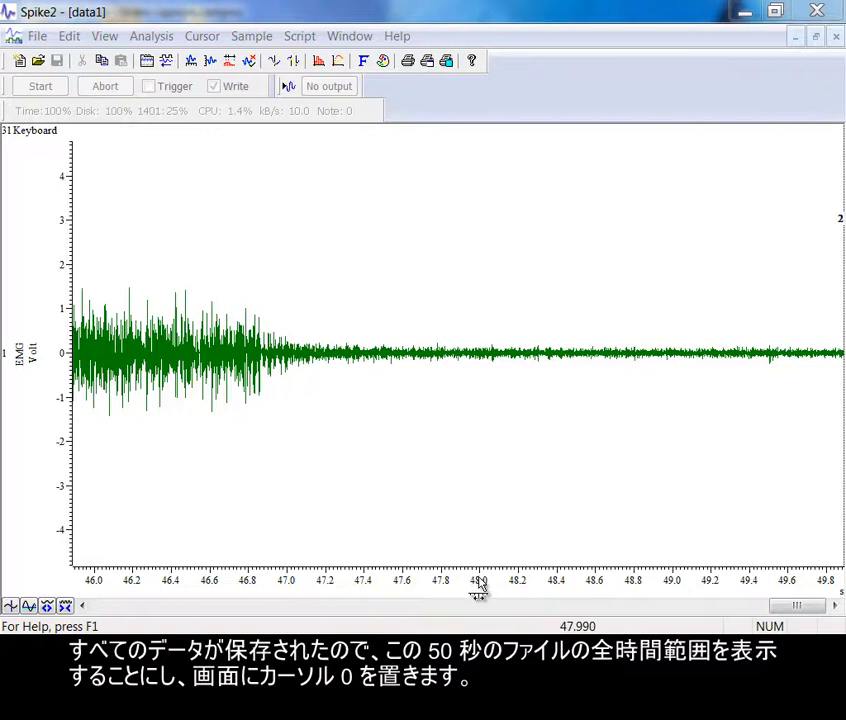
double_click(479, 583)
click(340, 224)
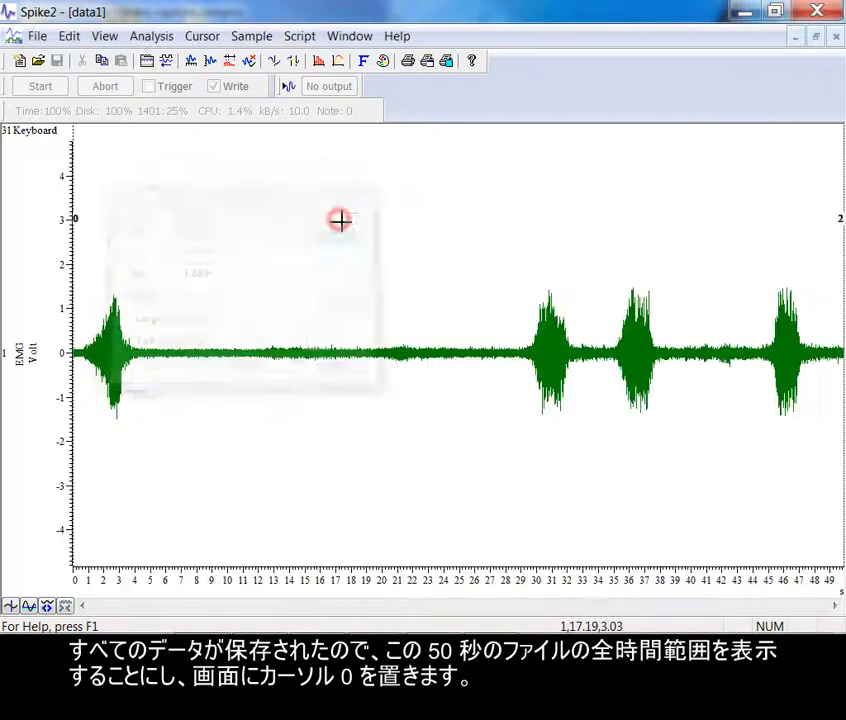
click(334, 233)
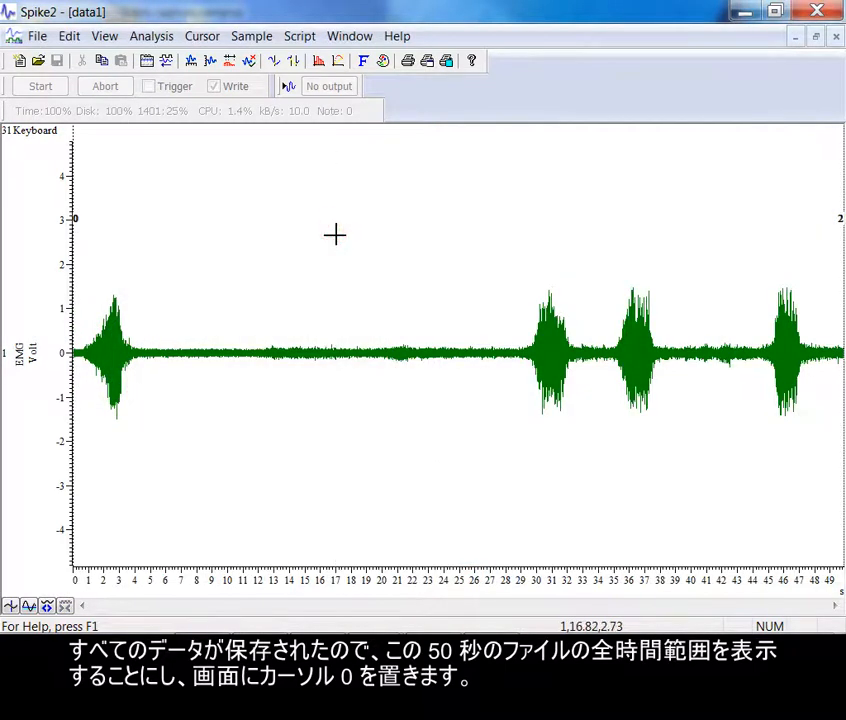
key(ctrl+0)
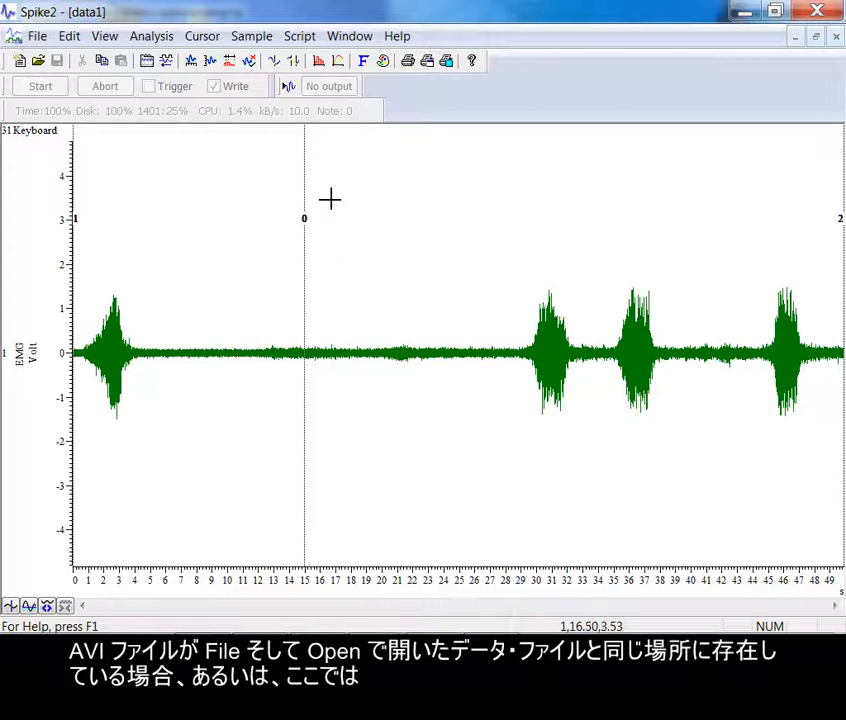
Open the multimedia files of data1 and arrange data1-1.avi and data1-2.avi as narrow windows side by side.
click(40, 38)
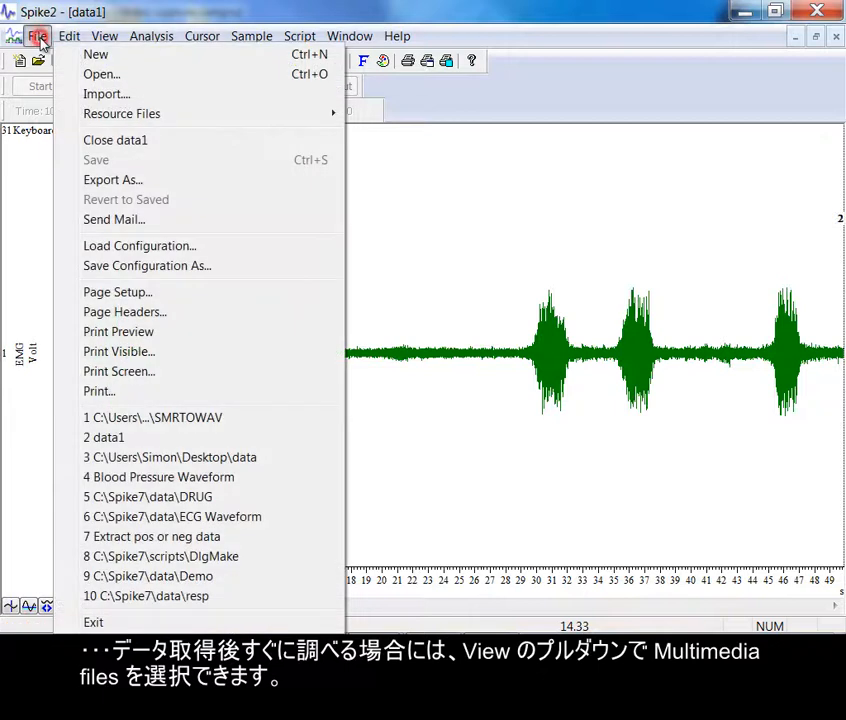
mouse_move(105, 36)
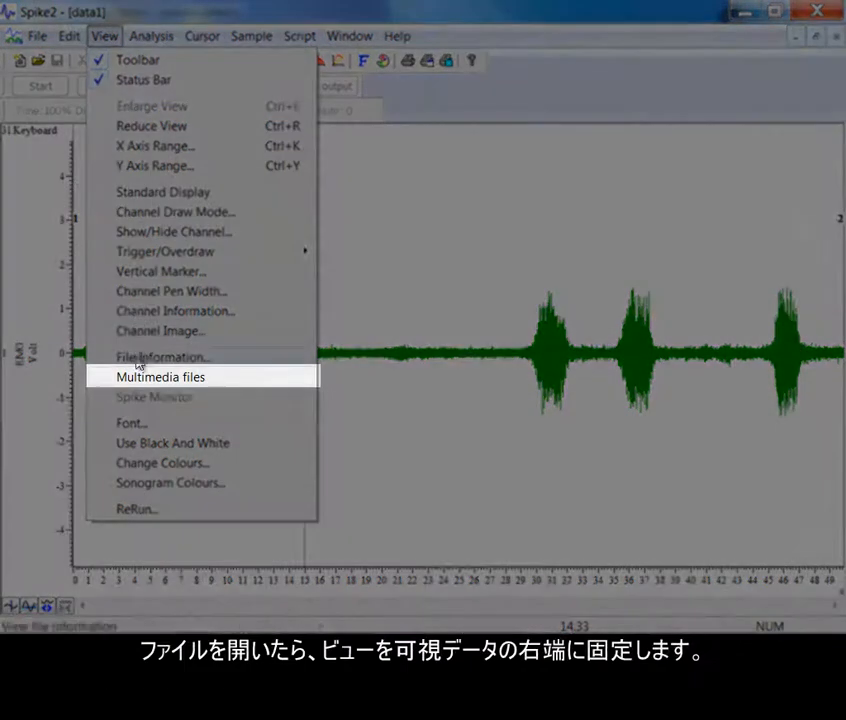
click(141, 378)
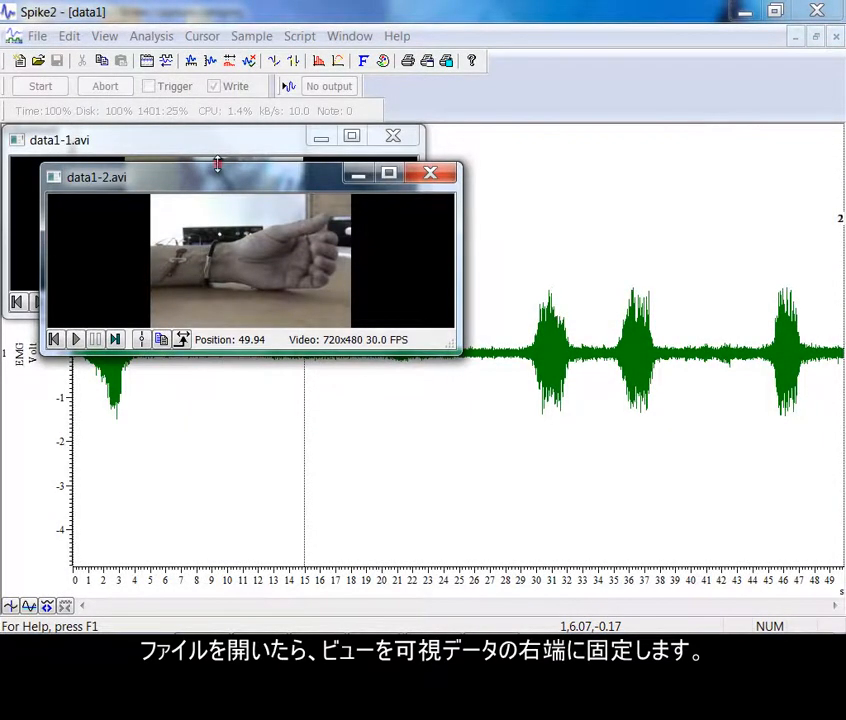
drag(218, 180, 563, 143)
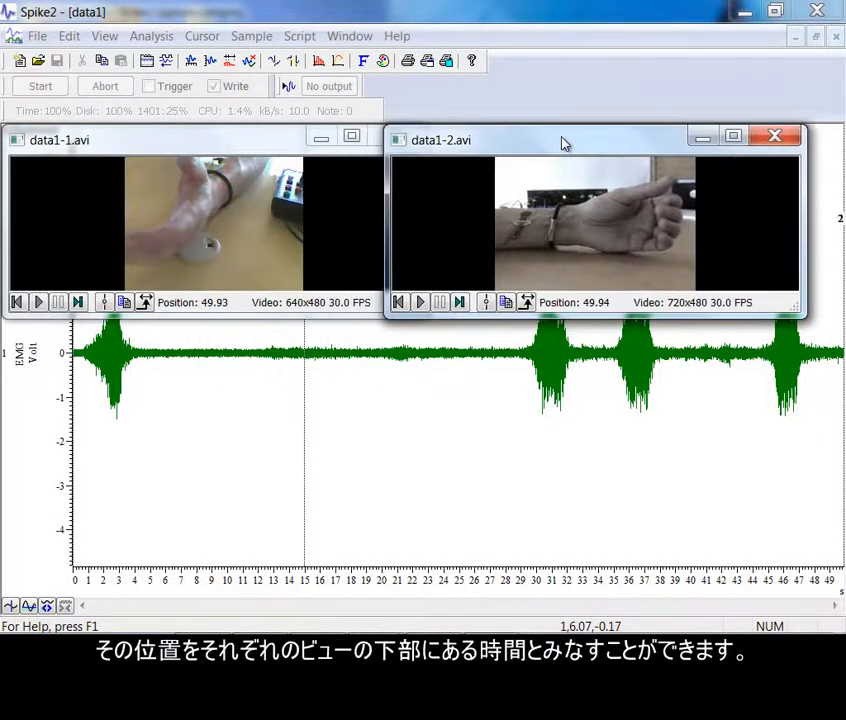
drag(384, 317, 598, 318)
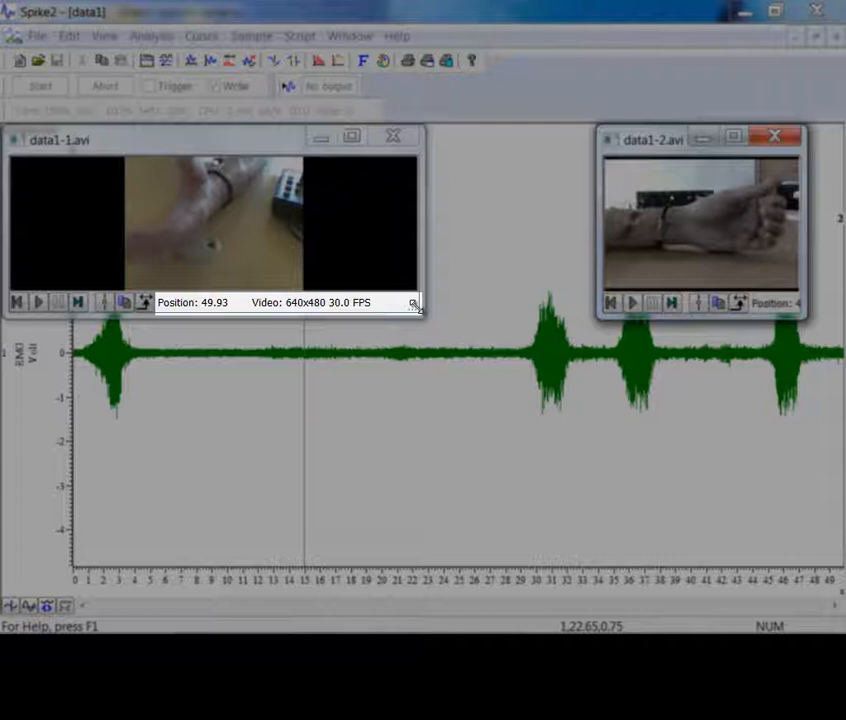
drag(415, 306, 180, 297)
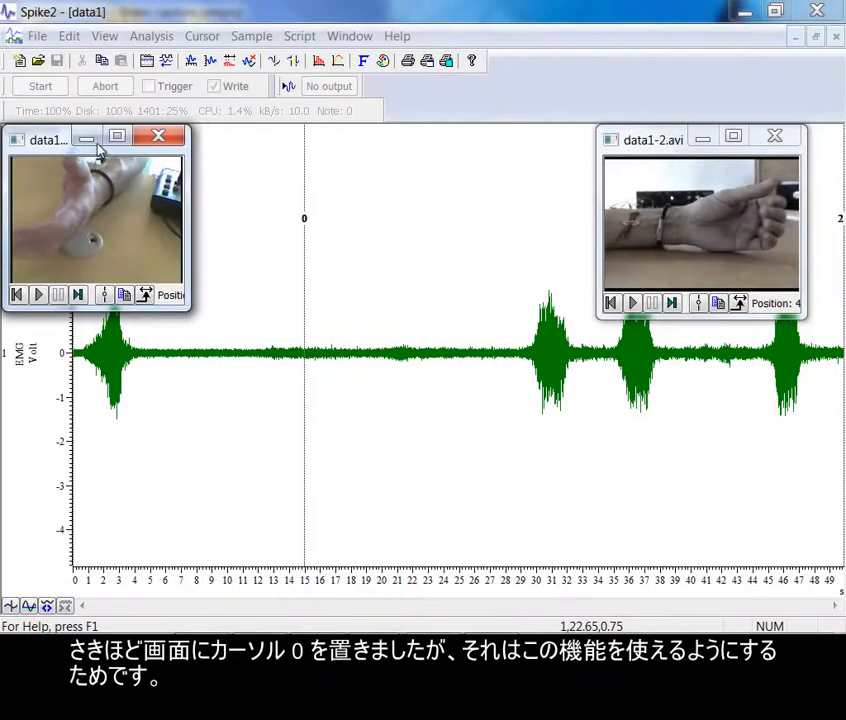
drag(63, 140, 466, 141)
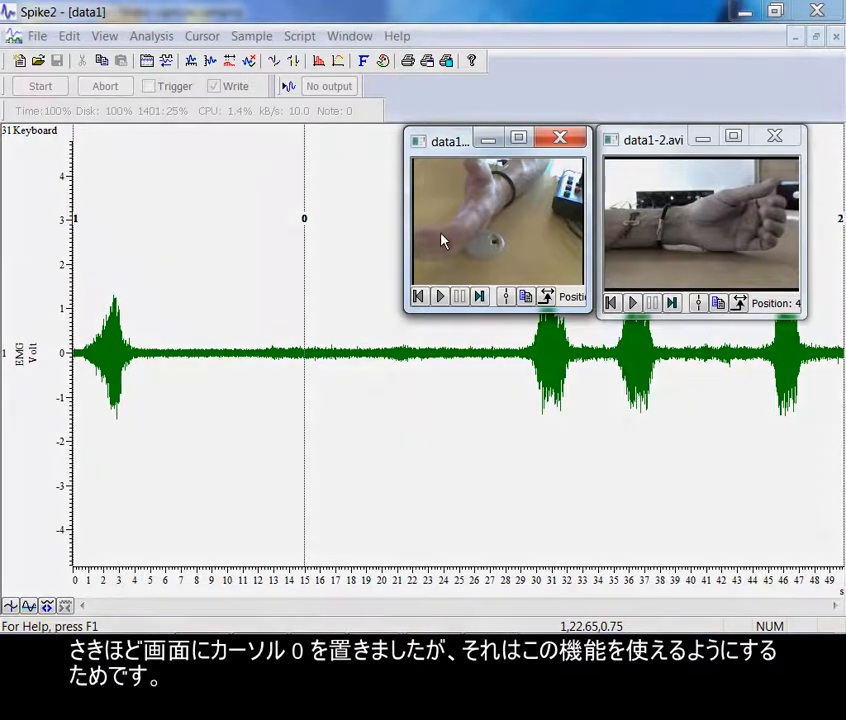
Make both AVI views track cursor 0 and move the cursor along the EMG trace to near the file's start.
click(506, 296)
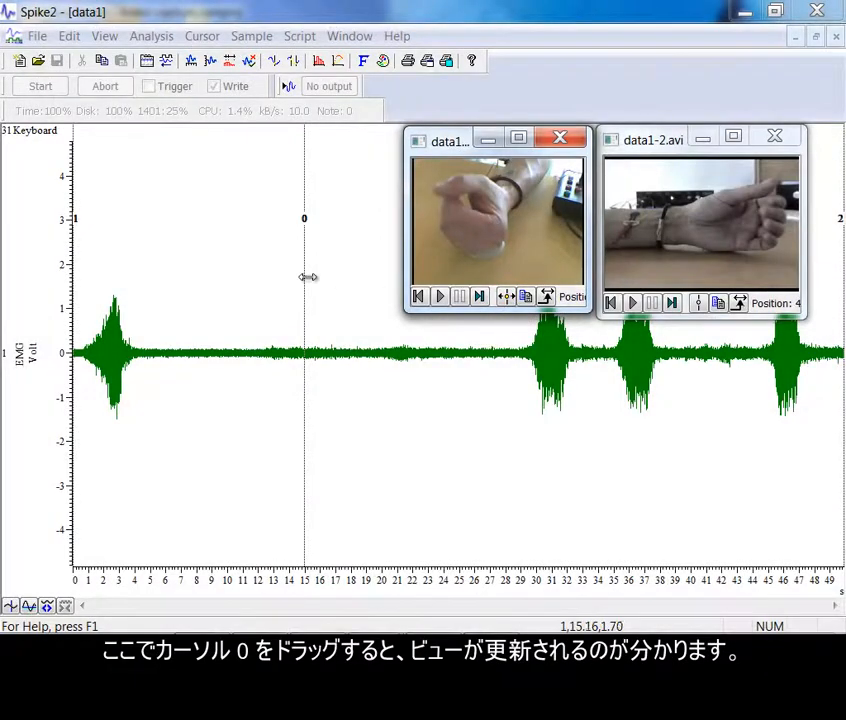
drag(304, 283, 93, 325)
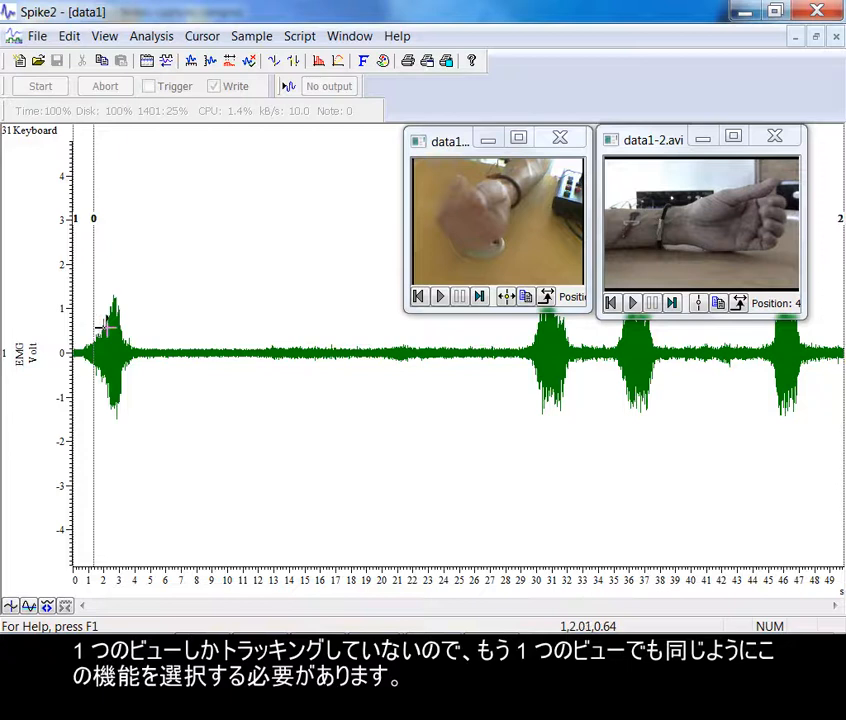
click(698, 303)
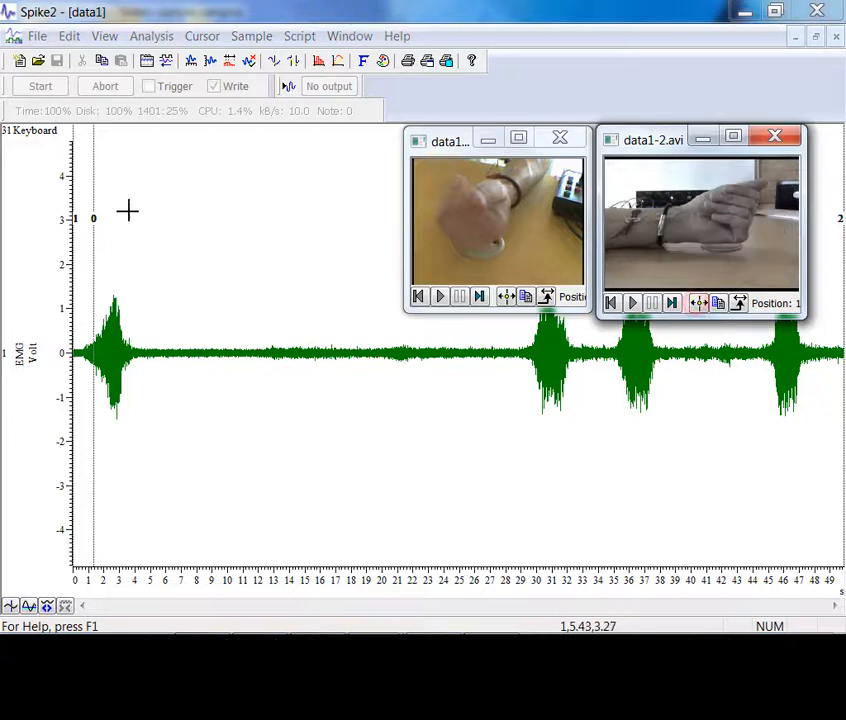
mouse_move(91, 255)
mouse_down()
mouse_move(66, 260)
mouse_move(155, 263)
mouse_move(79, 265)
mouse_up()
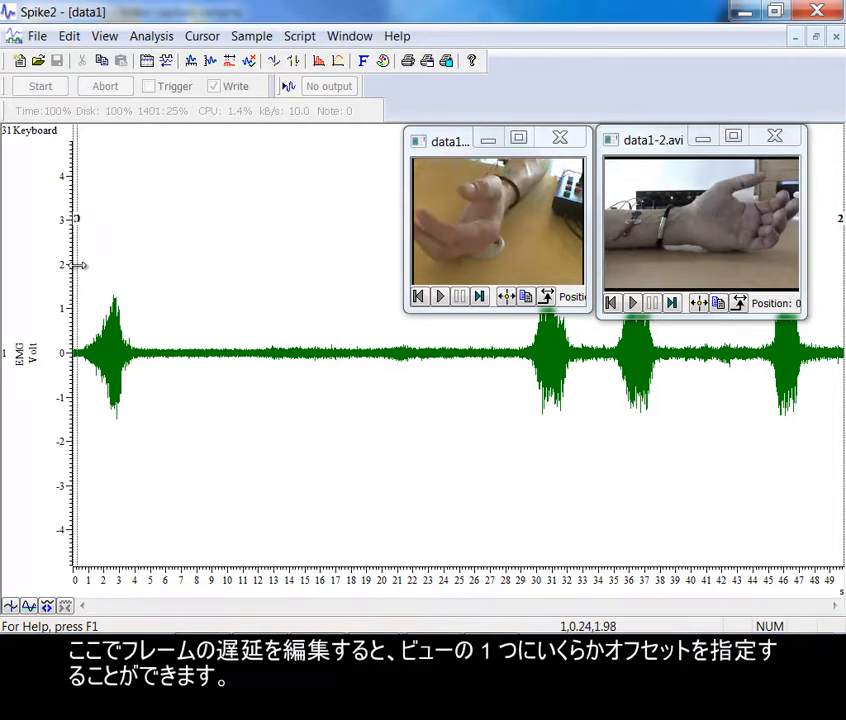
Shift data1-2.avi by 3 seconds relative to the time view and check the offset by moving cursor 0 over the first EMG burst.
click(741, 305)
double_click(733, 221)
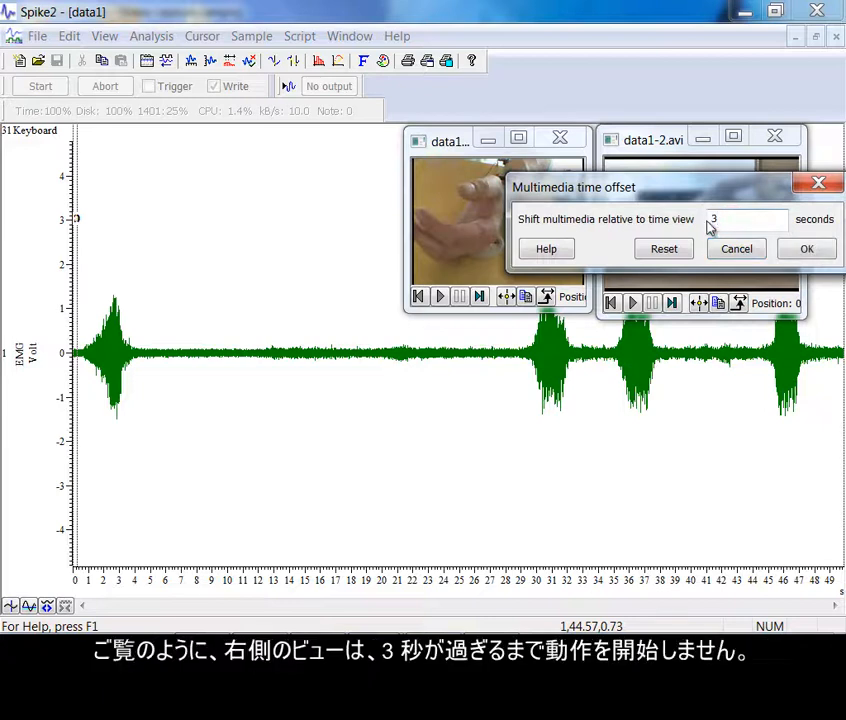
click(807, 250)
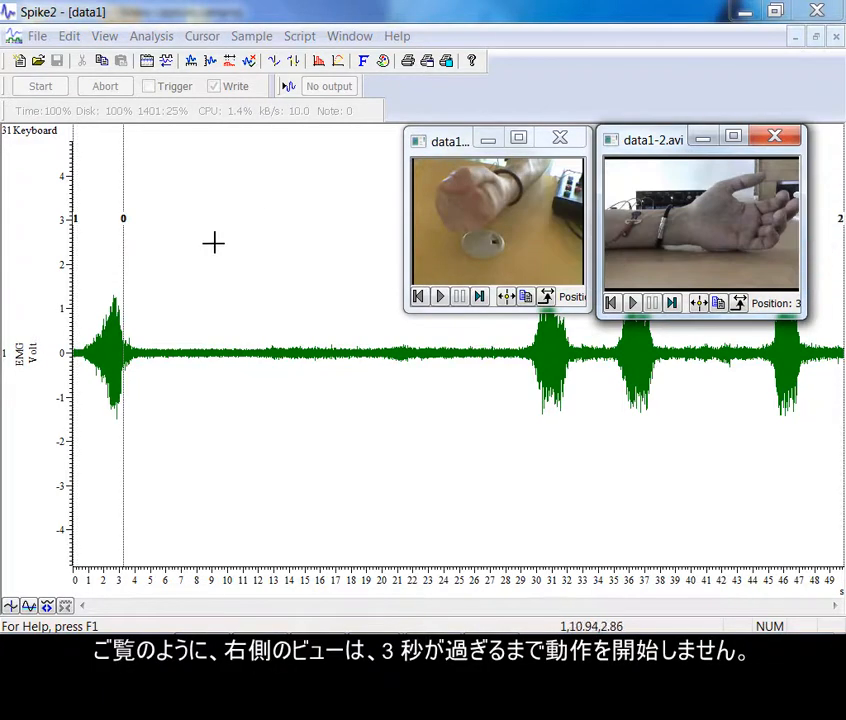
drag(126, 277, 78, 286)
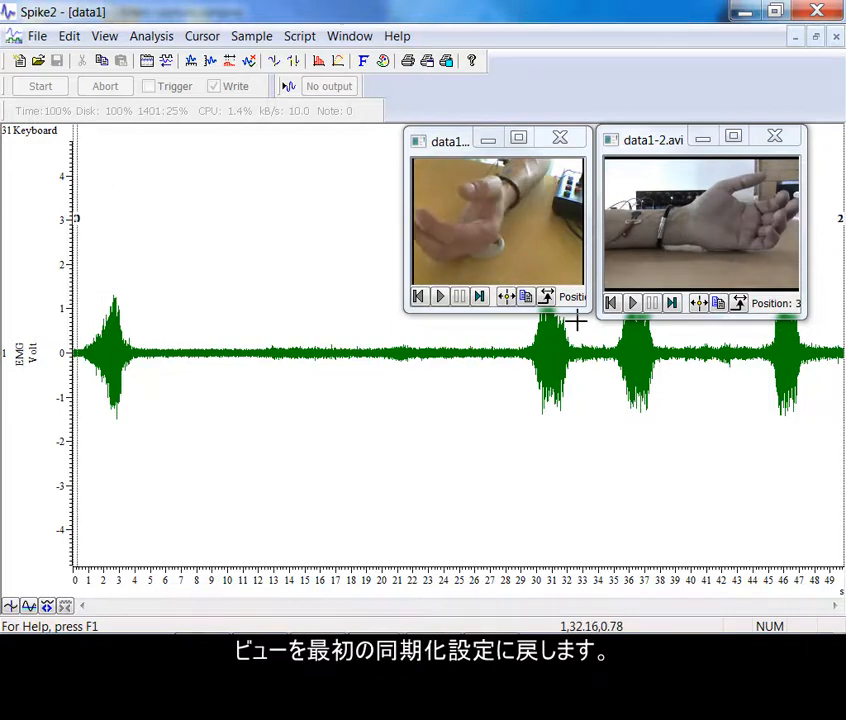
Set the multimedia time offset of data1-2.avi back to 0 seconds.
click(739, 305)
double_click(713, 219)
text(0)
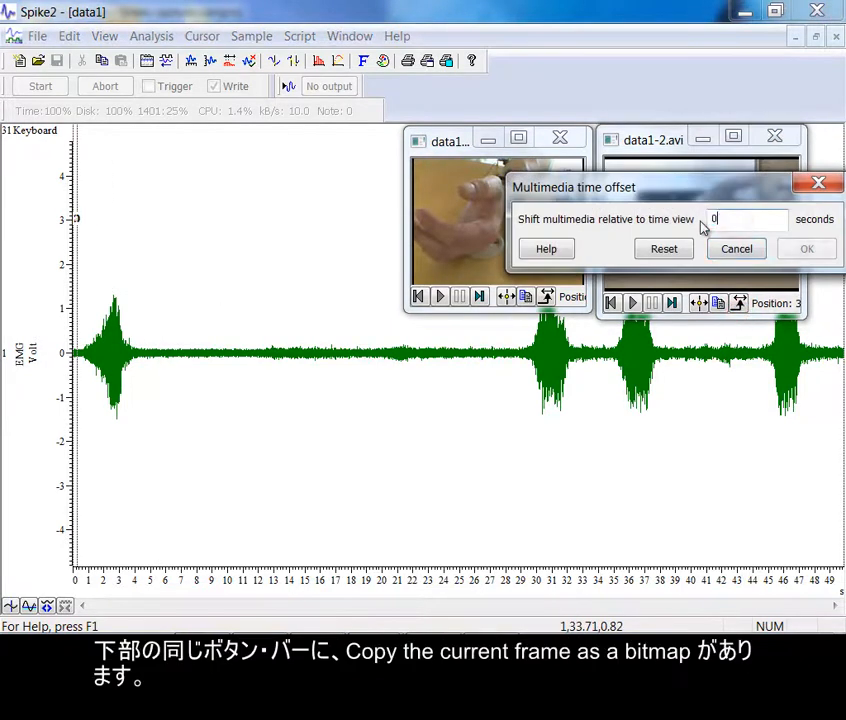
click(805, 249)
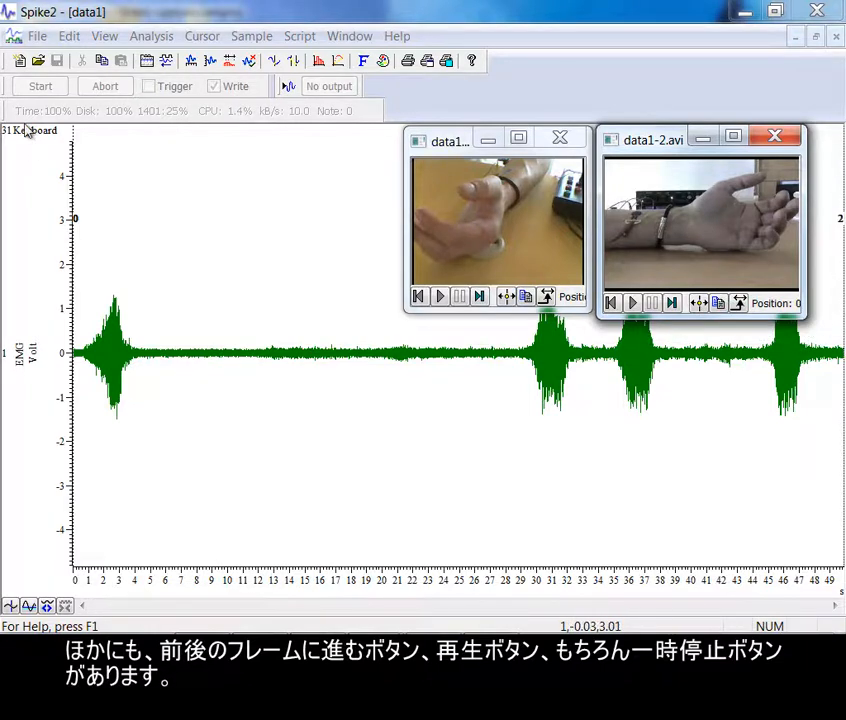
Play data1-1.avi and data1-2.avi together with the EMG trace, pausing playback after the 36 s burst.
click(441, 297)
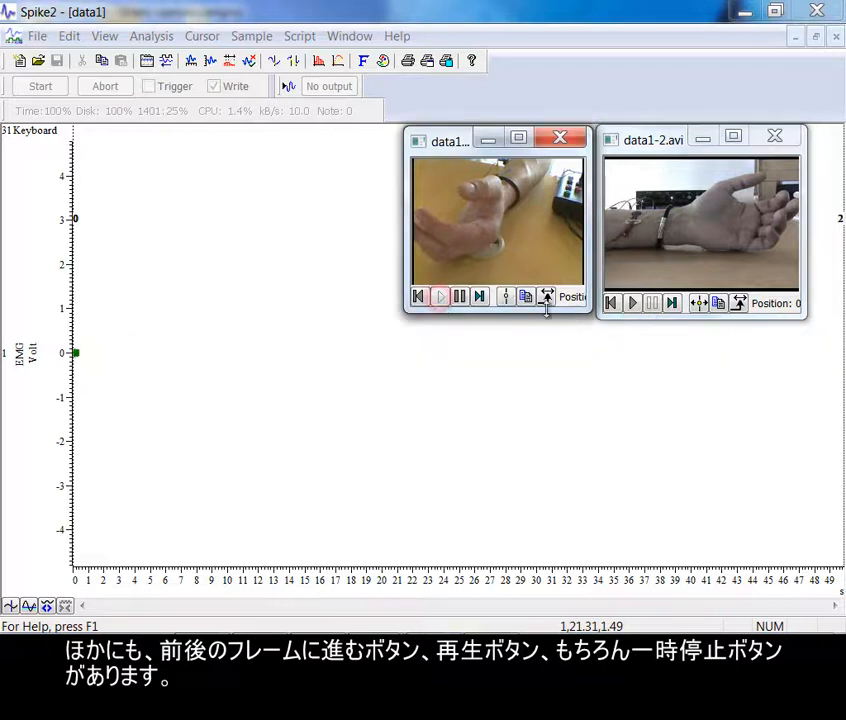
click(634, 304)
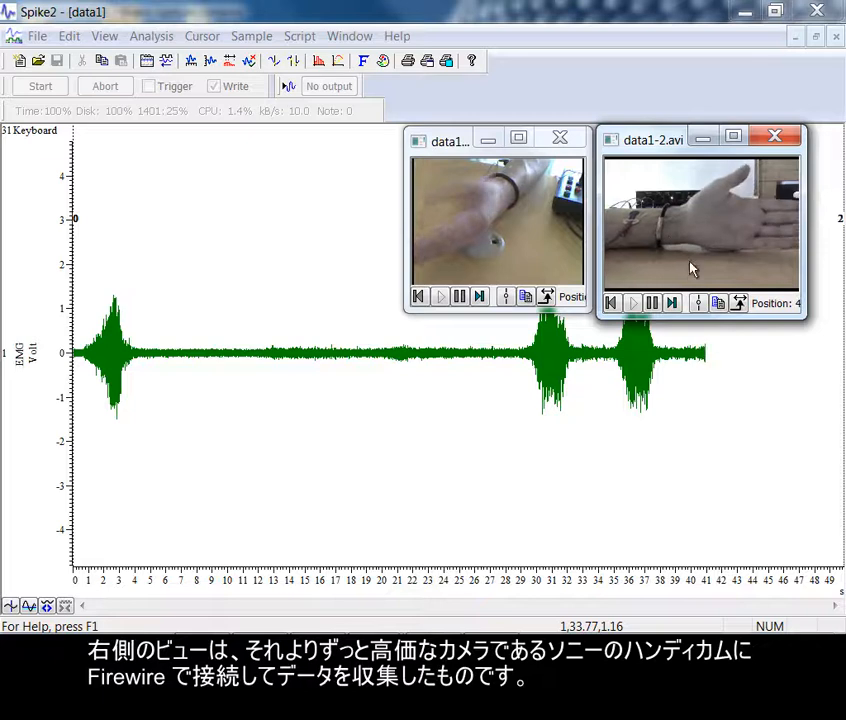
click(651, 304)
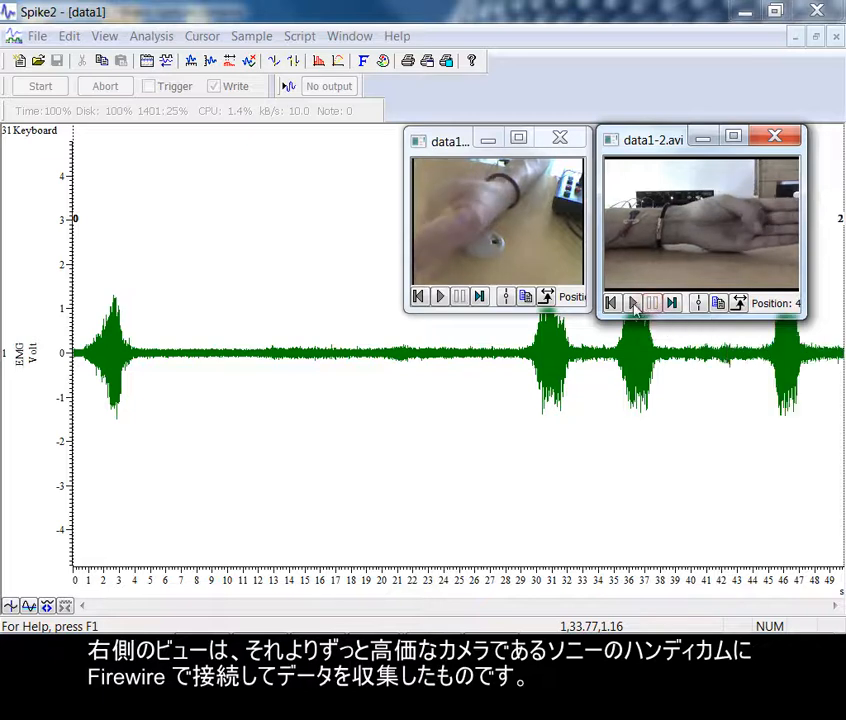